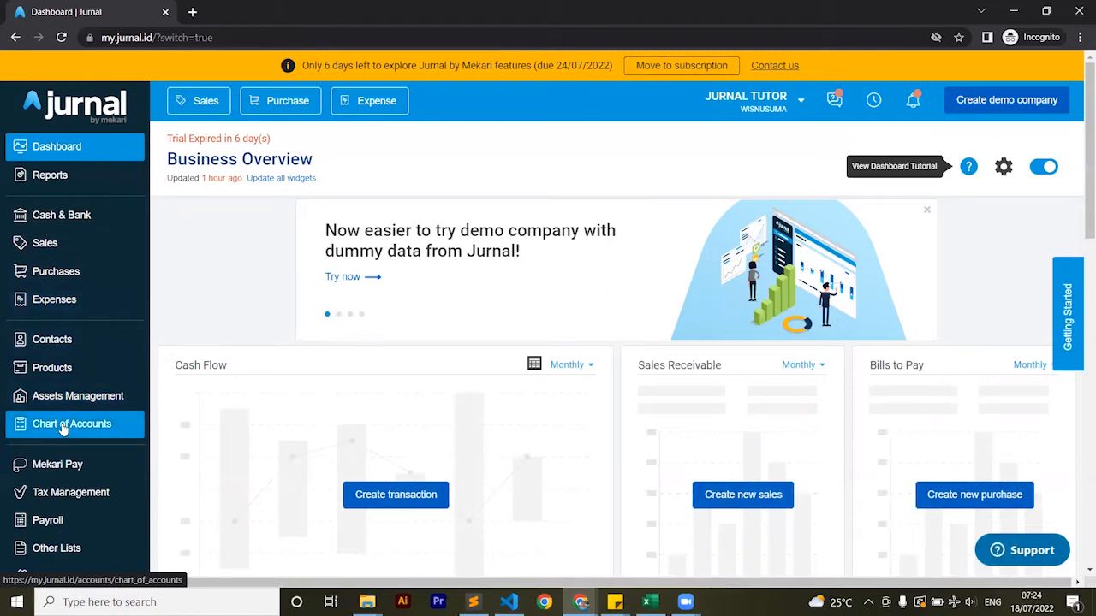
Open the opening balances from the Chart of Accounts and examine the fixed asset and accumulated depreciation entries
click(62, 429)
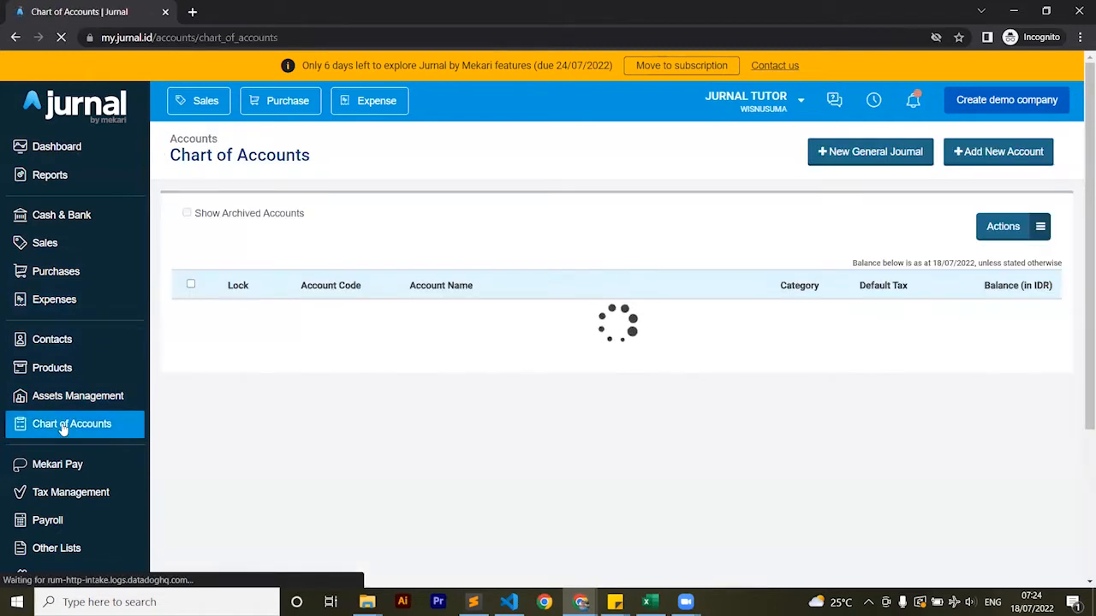
click(1003, 227)
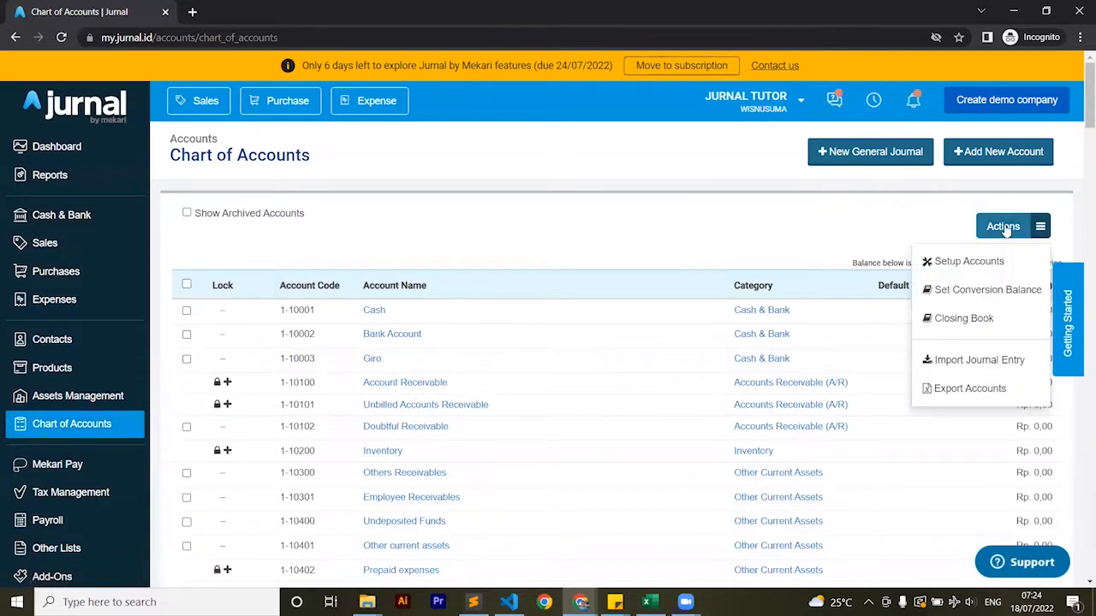
click(957, 293)
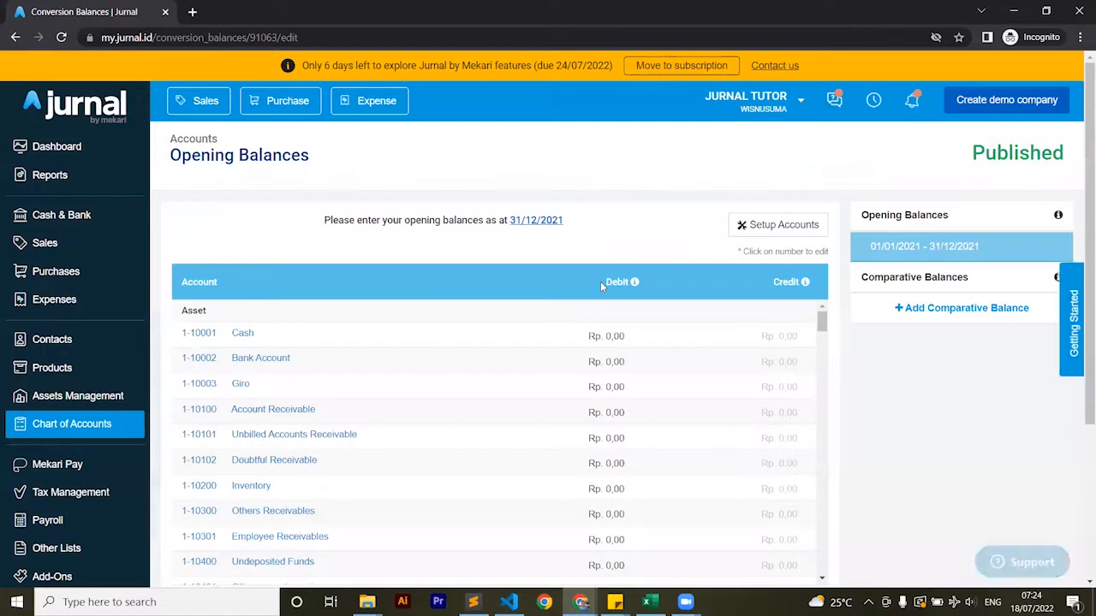
scroll(905, 374, down, 1)
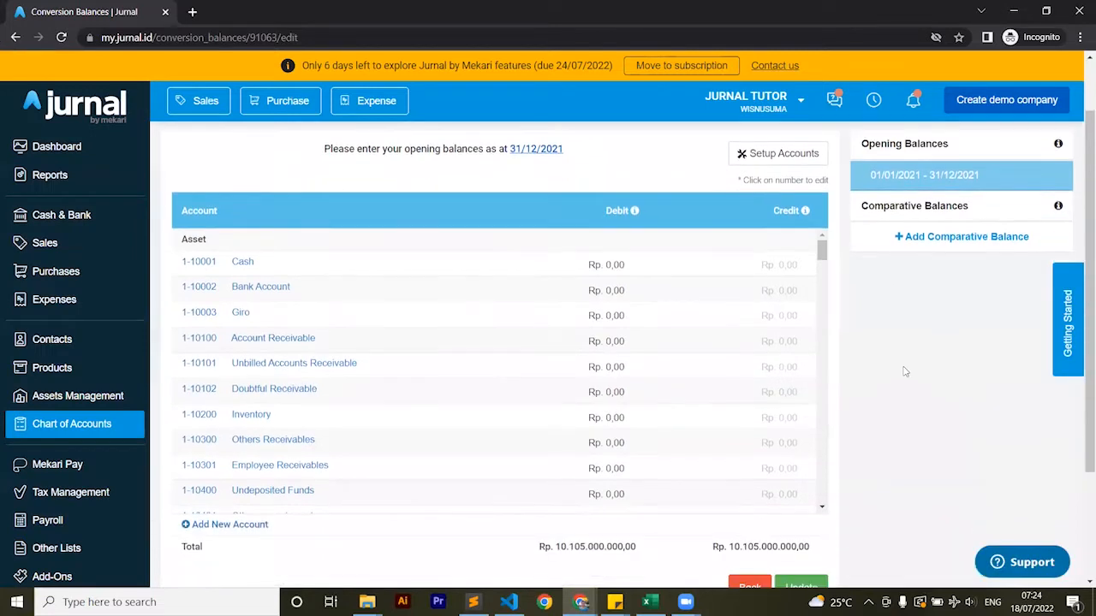
scroll(657, 337, down, 5)
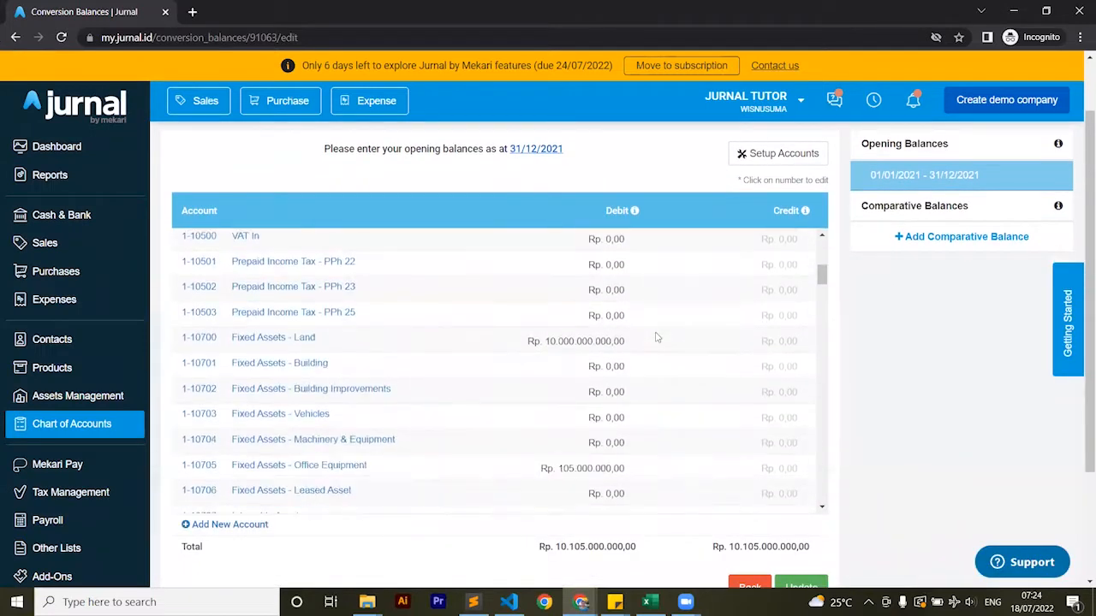
scroll(657, 337, down, 1)
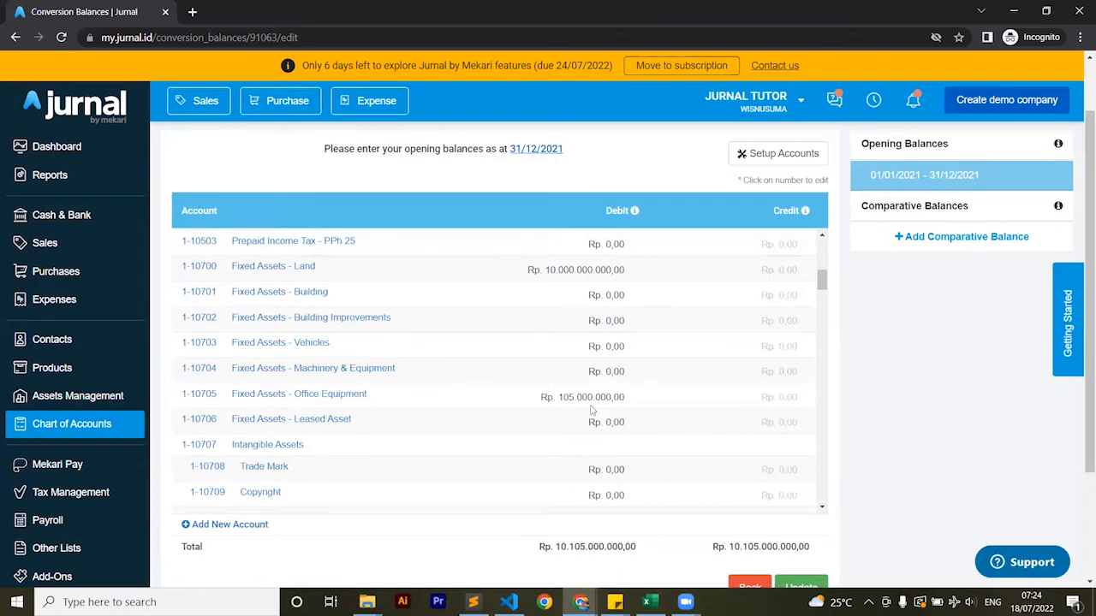
scroll(641, 396, down, 3)
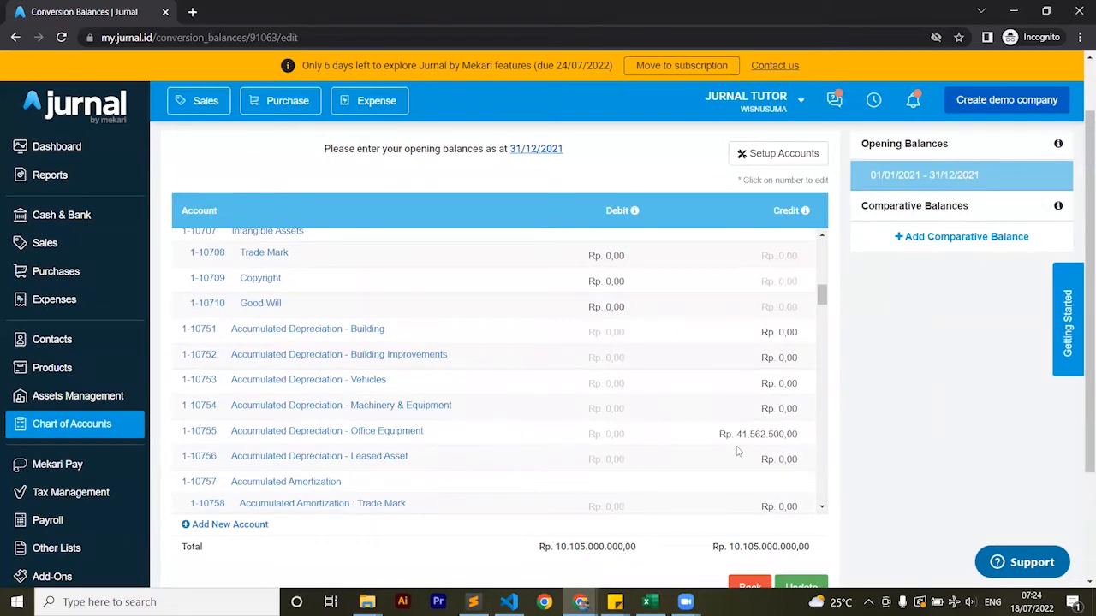
scroll(738, 451, up, 3)
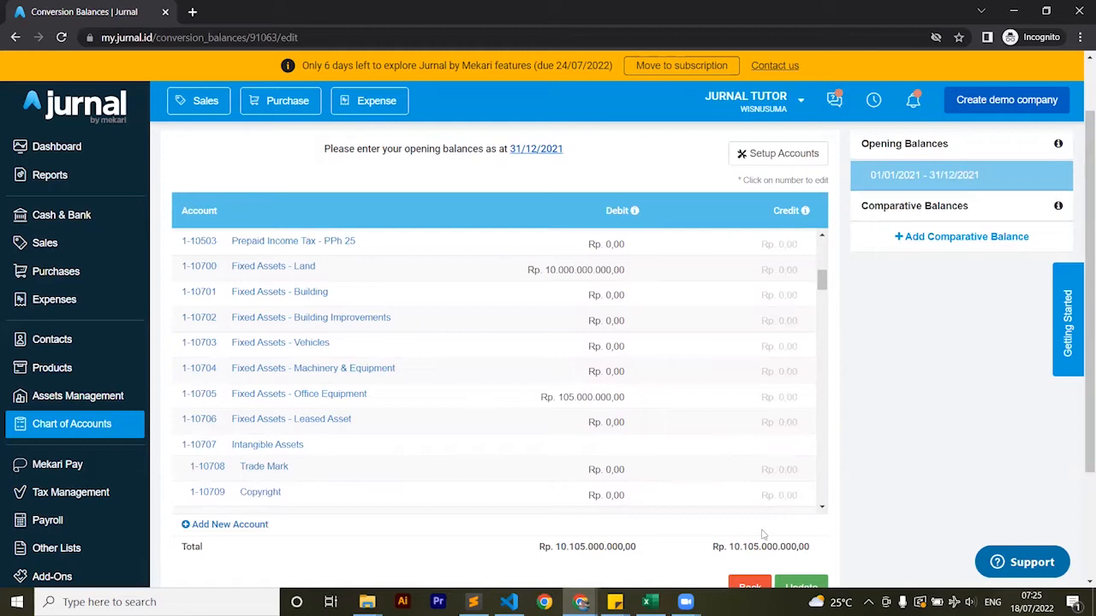
key(alt+Tab)
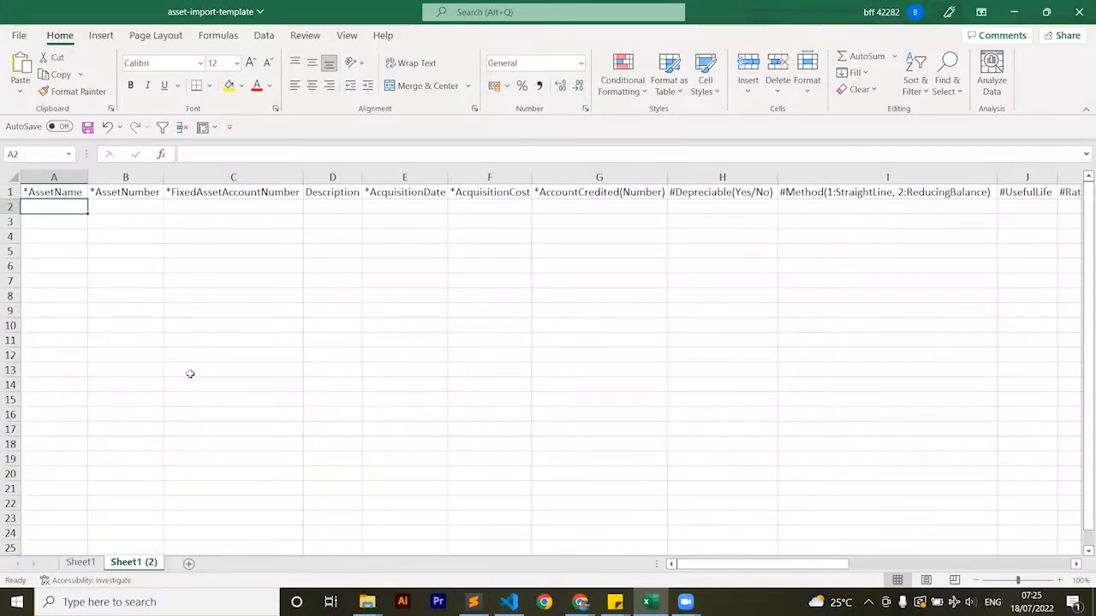
key(alt+Tab)
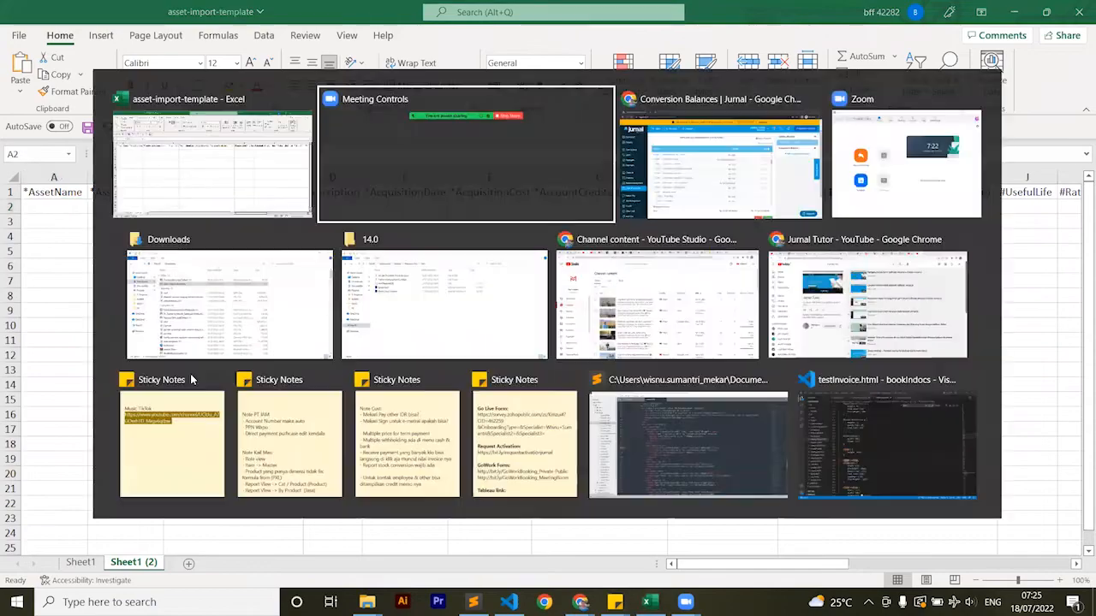
key(Tab)
Open Assets Management in a new browser tab and bring up the asset import dialog
right_click(39, 402)
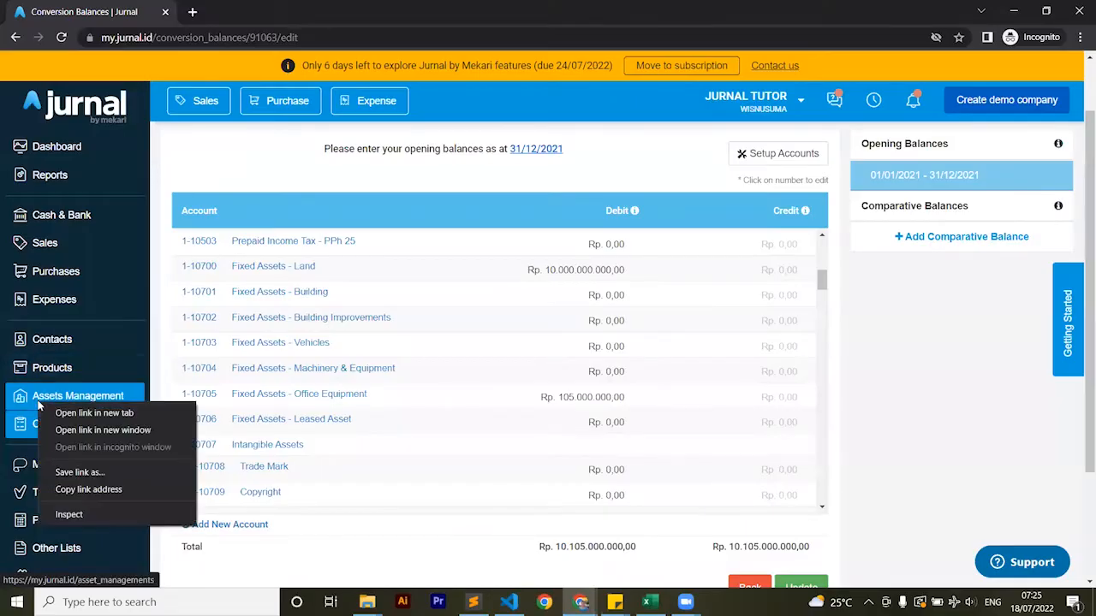
click(69, 411)
click(228, 10)
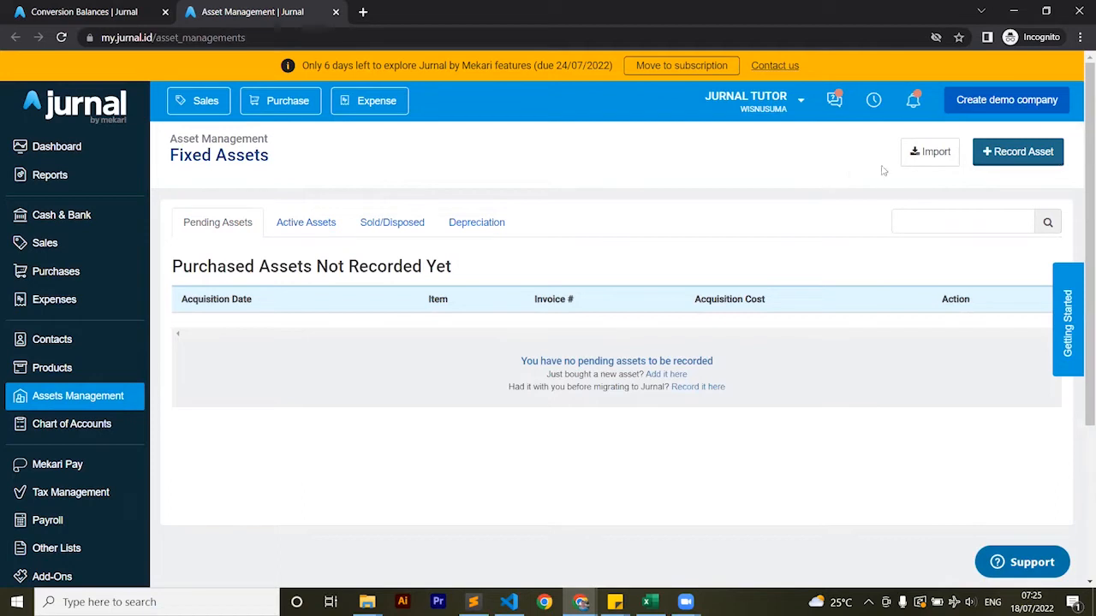
click(928, 153)
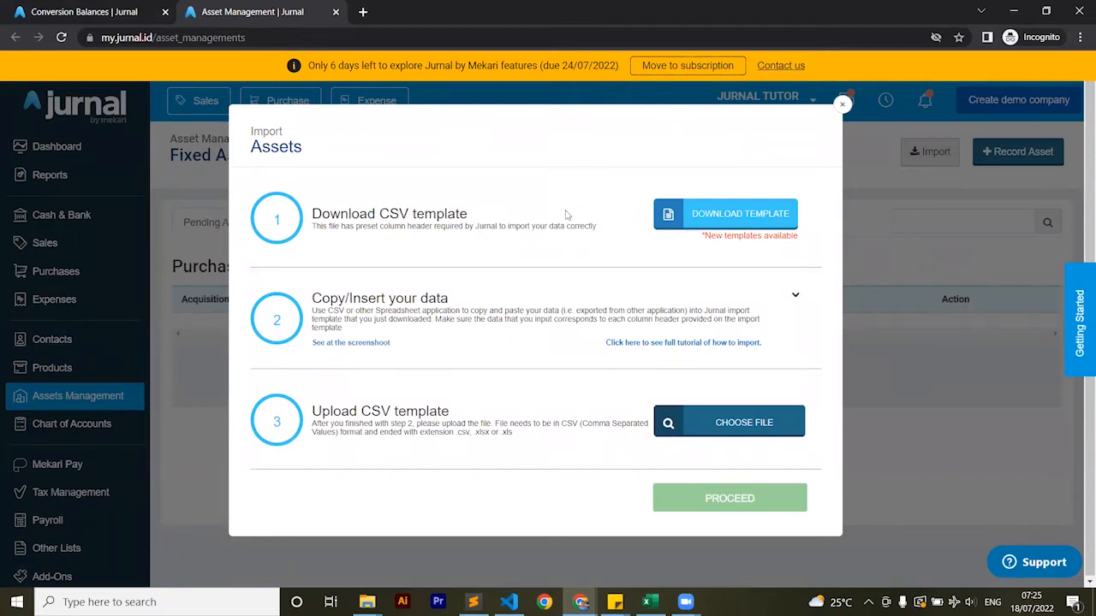
Switch to the asset-import-template workbook in Excel and enter "Laptop MacBook" as the asset name in A2
key(alt+Tab)
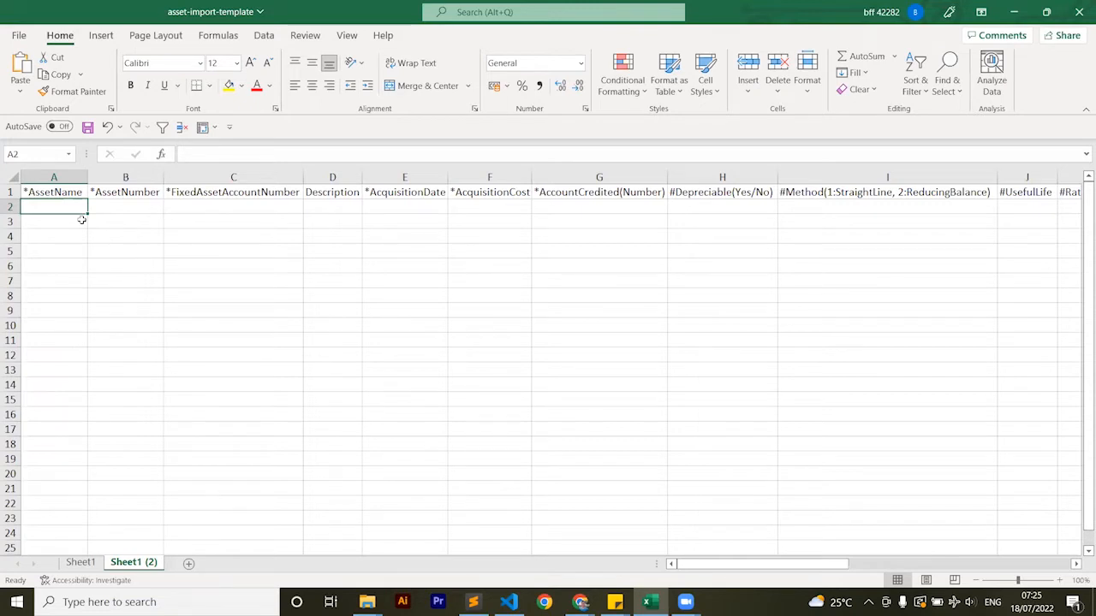
text(Laptop MacBook)
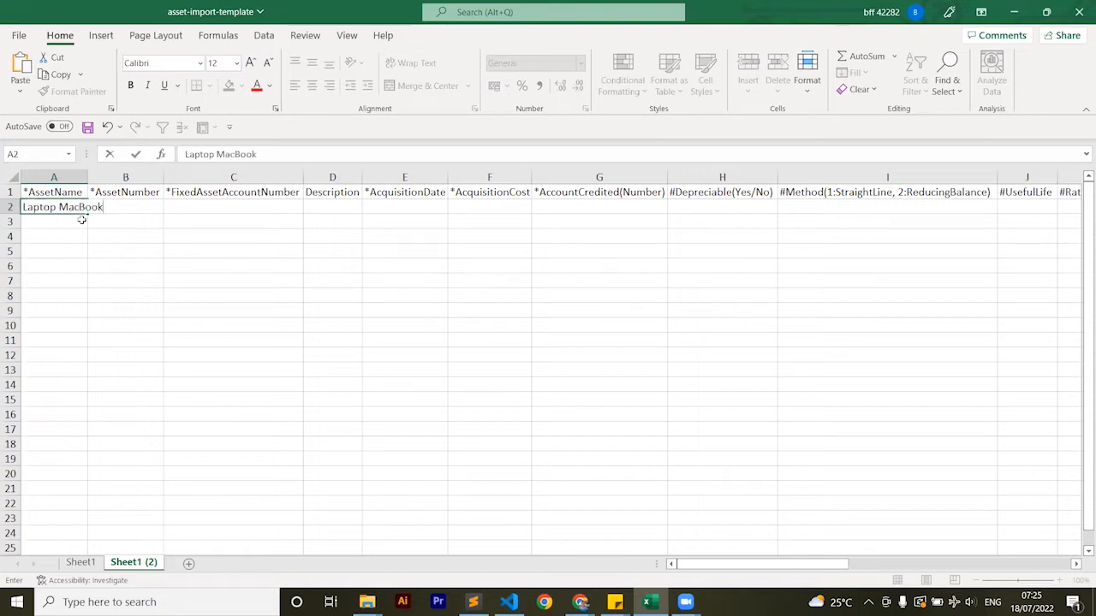
key(Return)
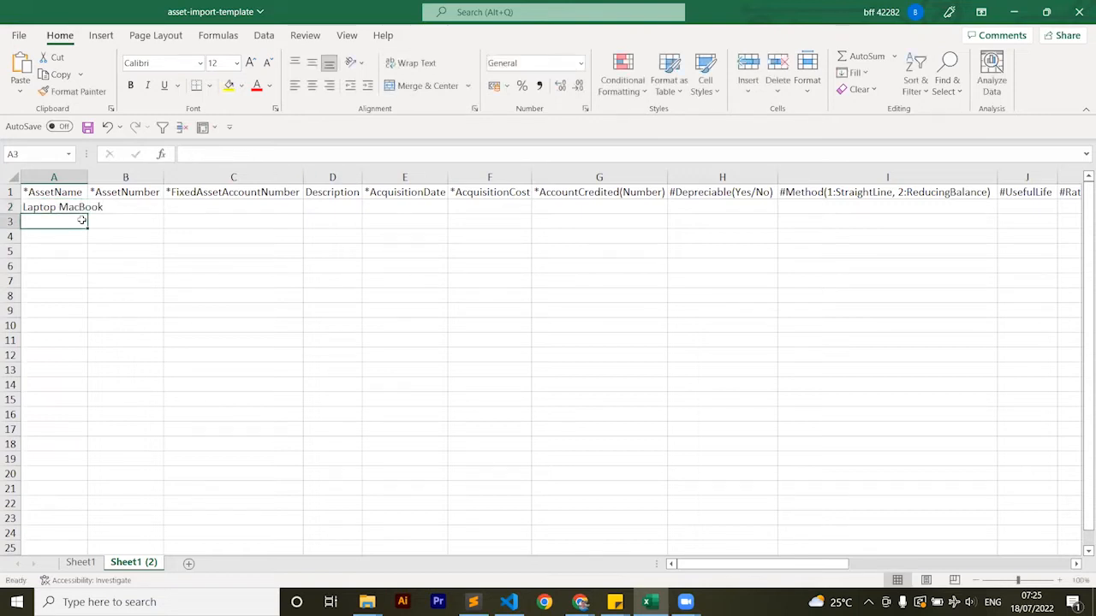
Enter ATS-20390 as the laptop's asset number in B2
key(Up)
key(Right)
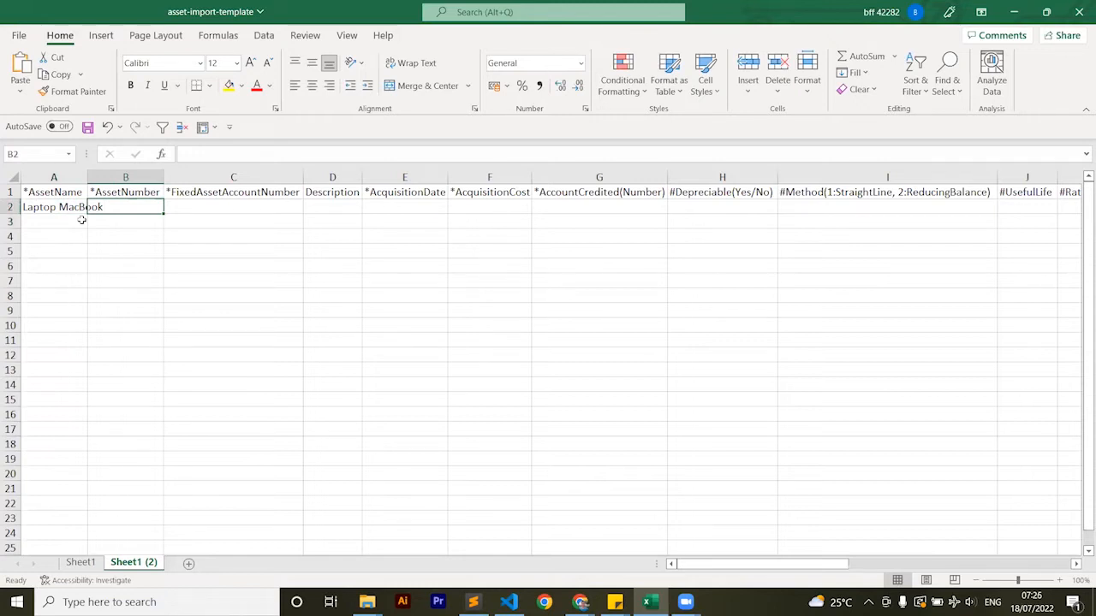
text(AT)
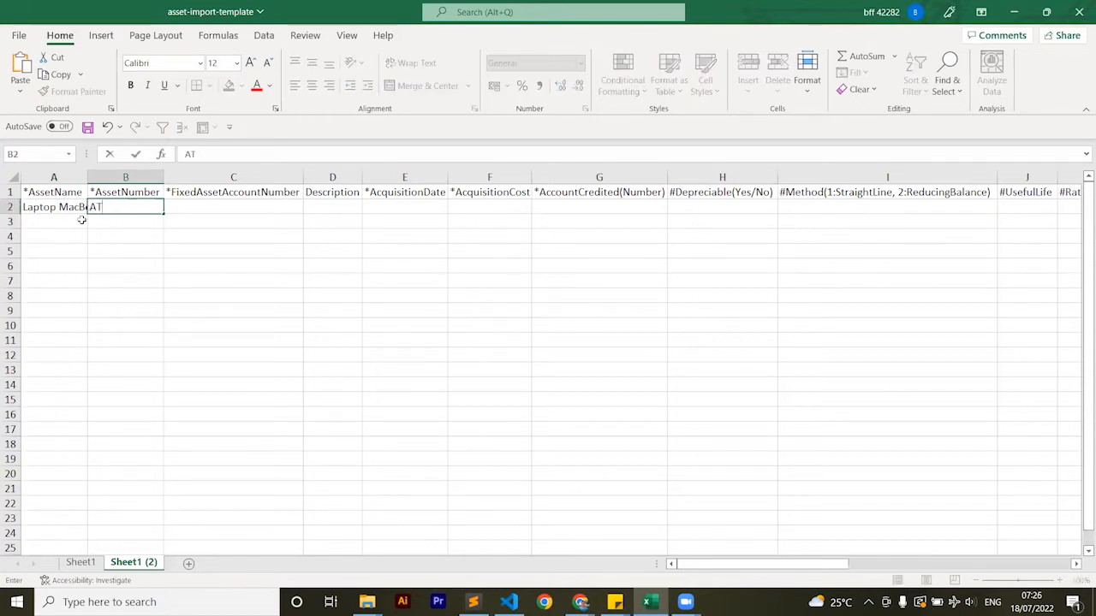
text(S-20390)
key(Tab)
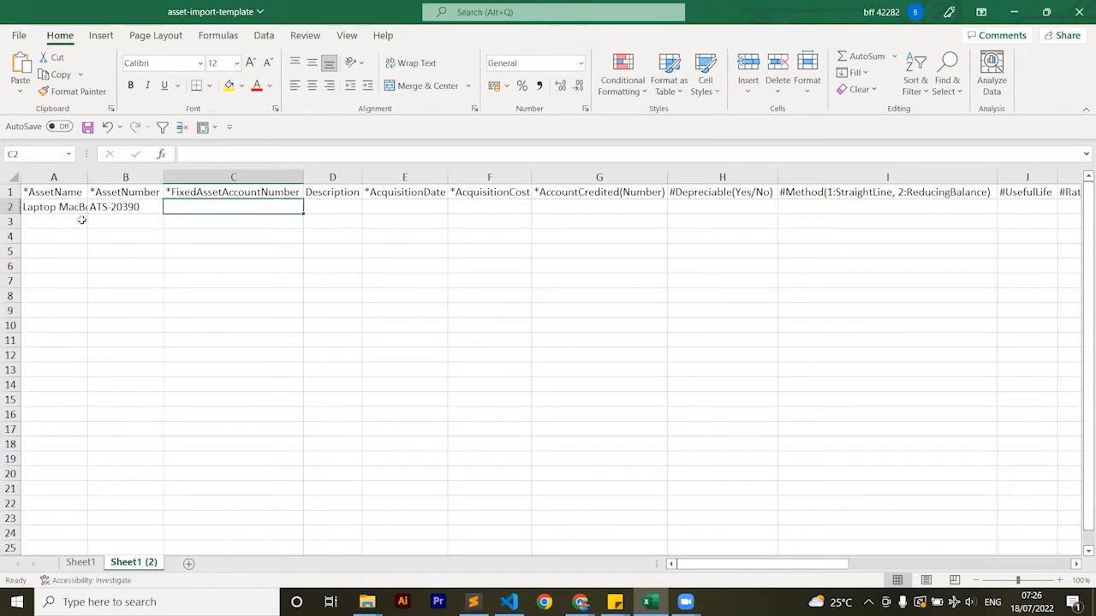
Switch back to Jurnal, close the asset import dialog and open the Chart of Accounts in a new browser tab
key(alt+Tab)
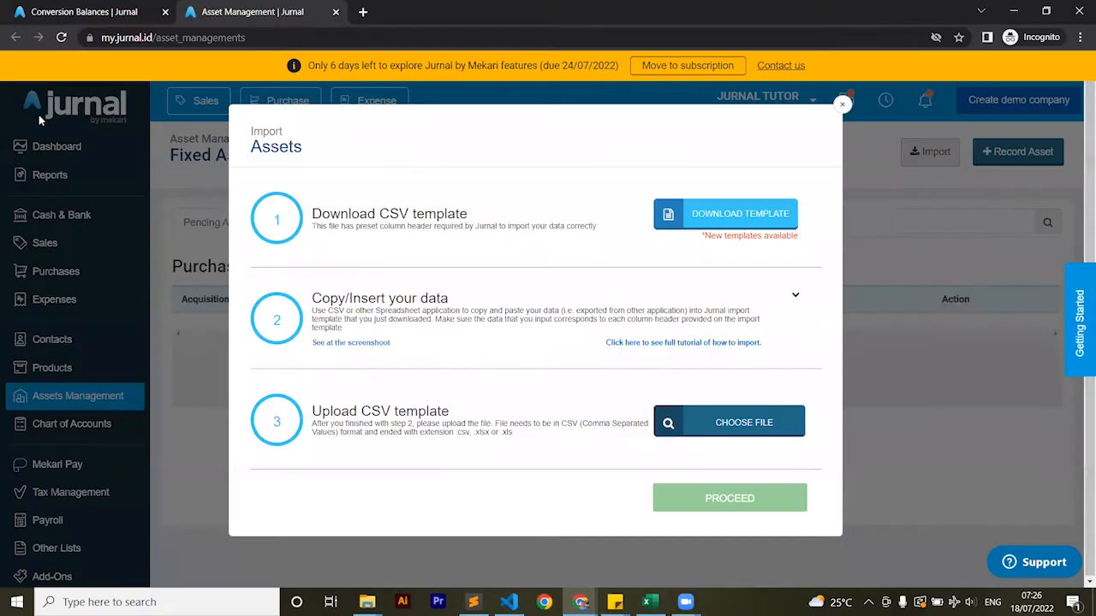
click(159, 125)
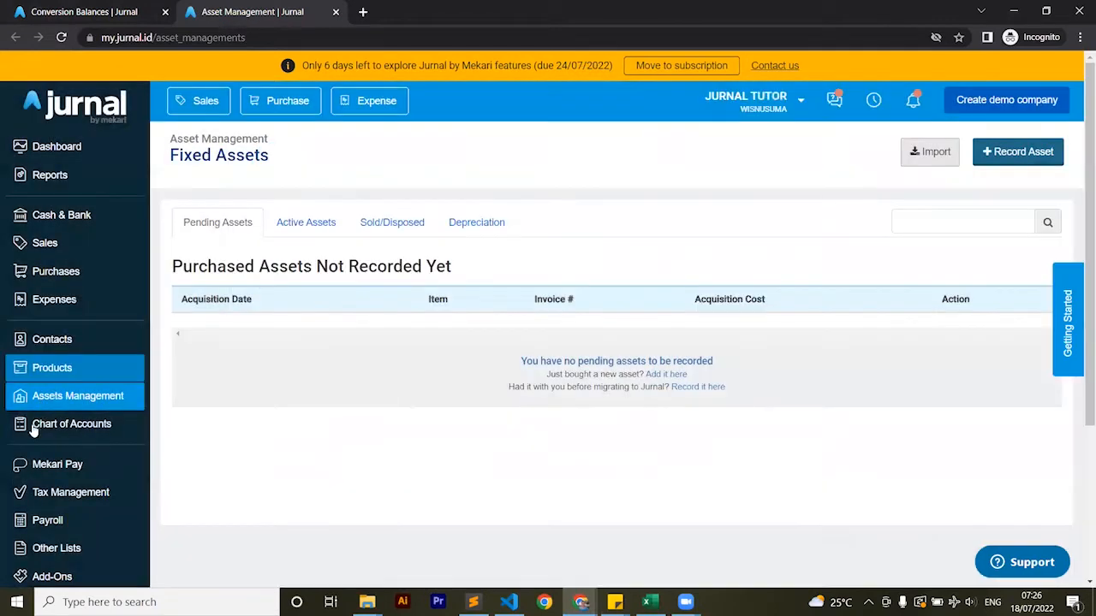
right_click(32, 426)
click(64, 436)
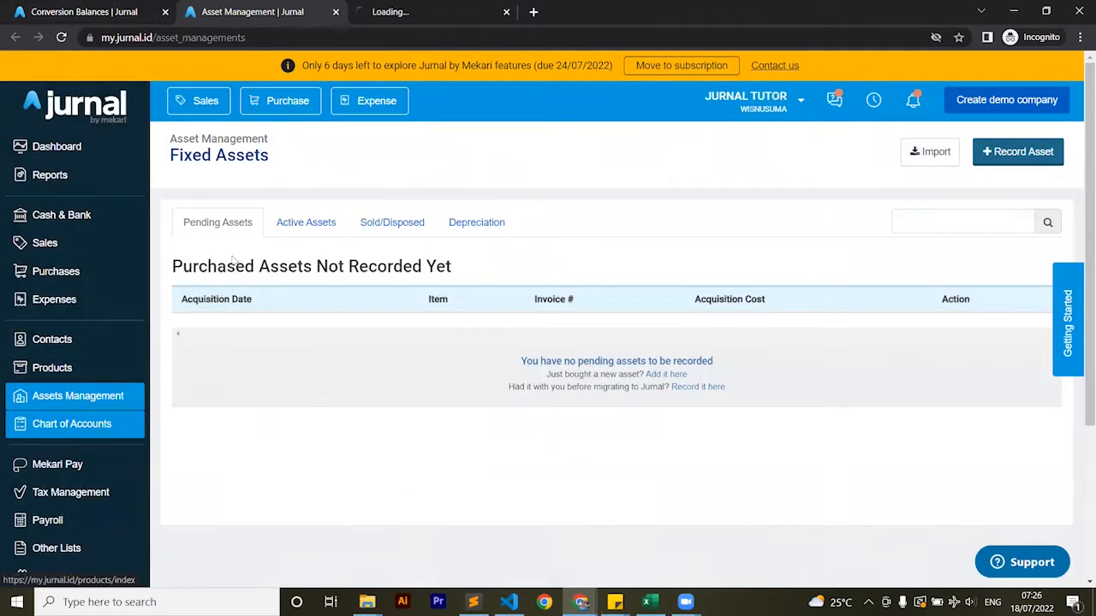
click(411, 12)
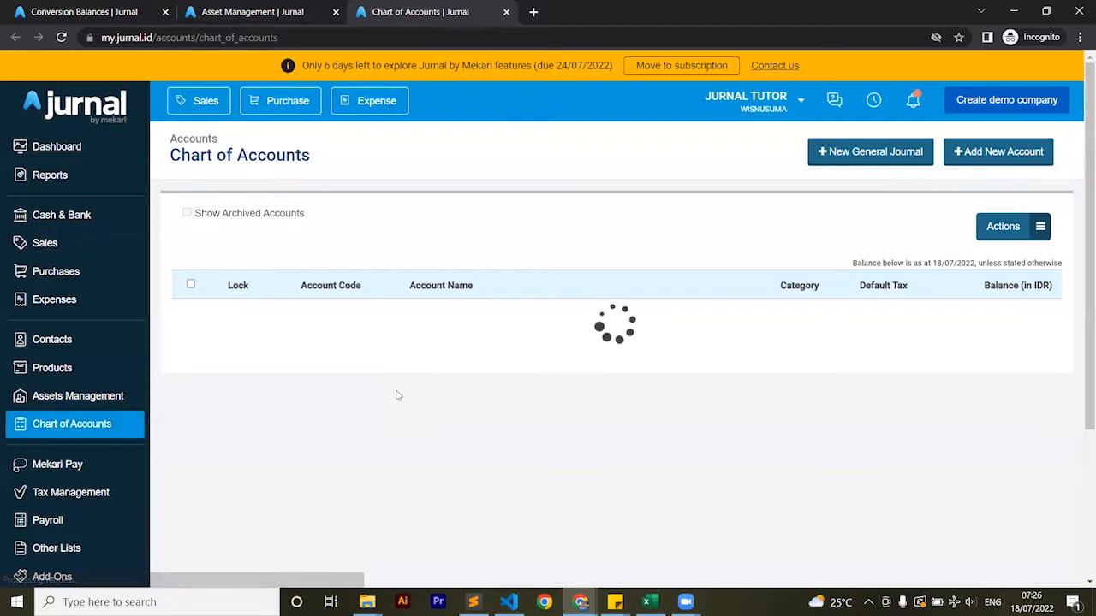
Copy the account code of Fixed Assets - Office Equipment from the Chart of Accounts list
scroll(396, 394, down, 5)
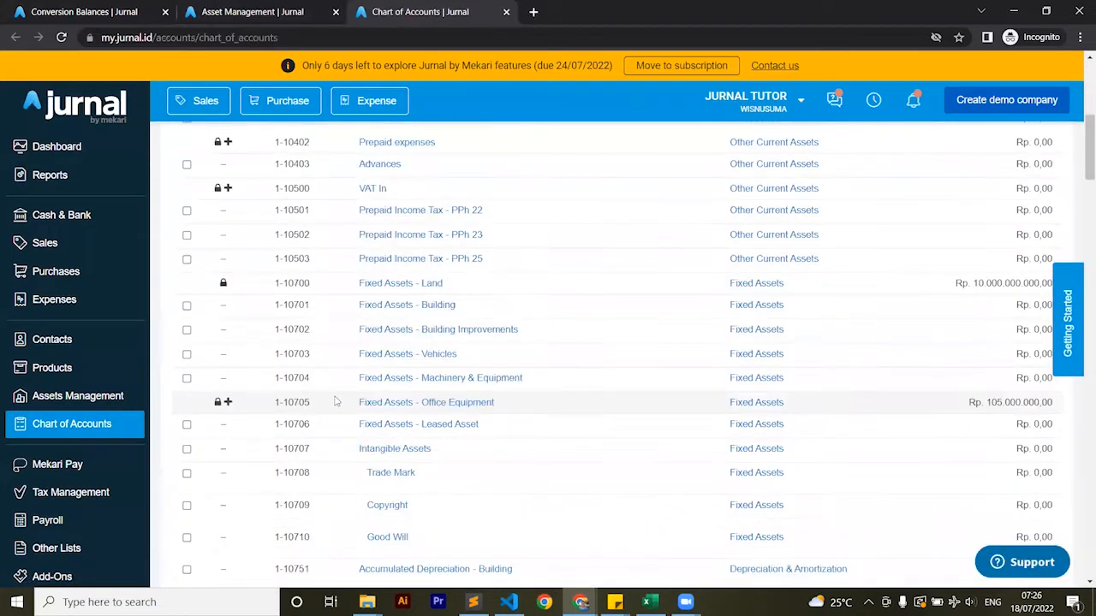
scroll(305, 390, down, 1)
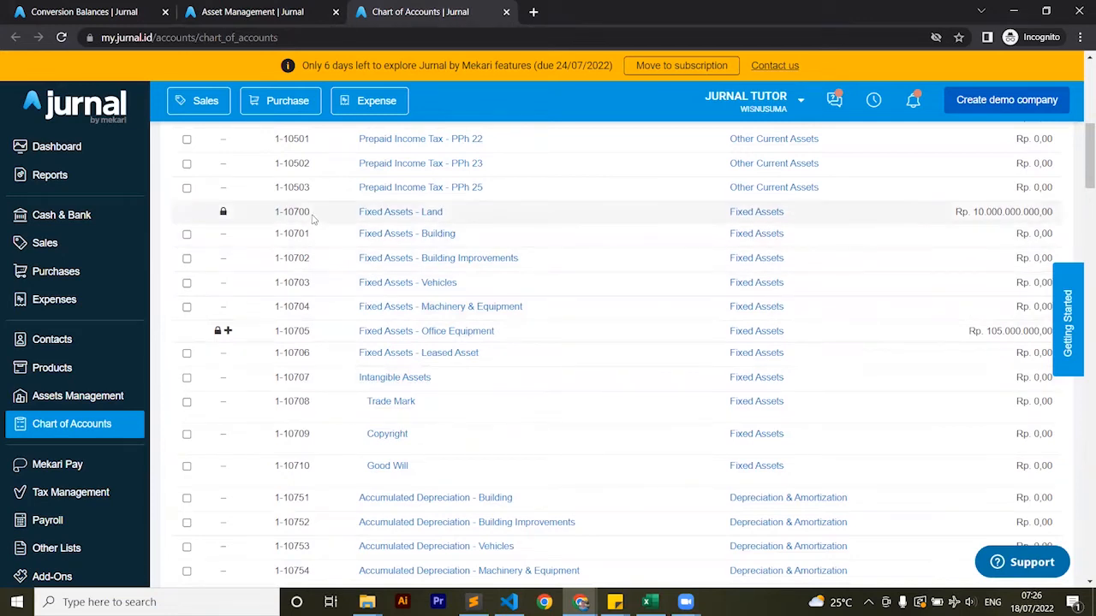
mouse_move(311, 334)
mouse_down()
mouse_move(269, 349)
mouse_move(283, 333)
mouse_move(310, 333)
mouse_up()
key(ctrl+c)
click(306, 333)
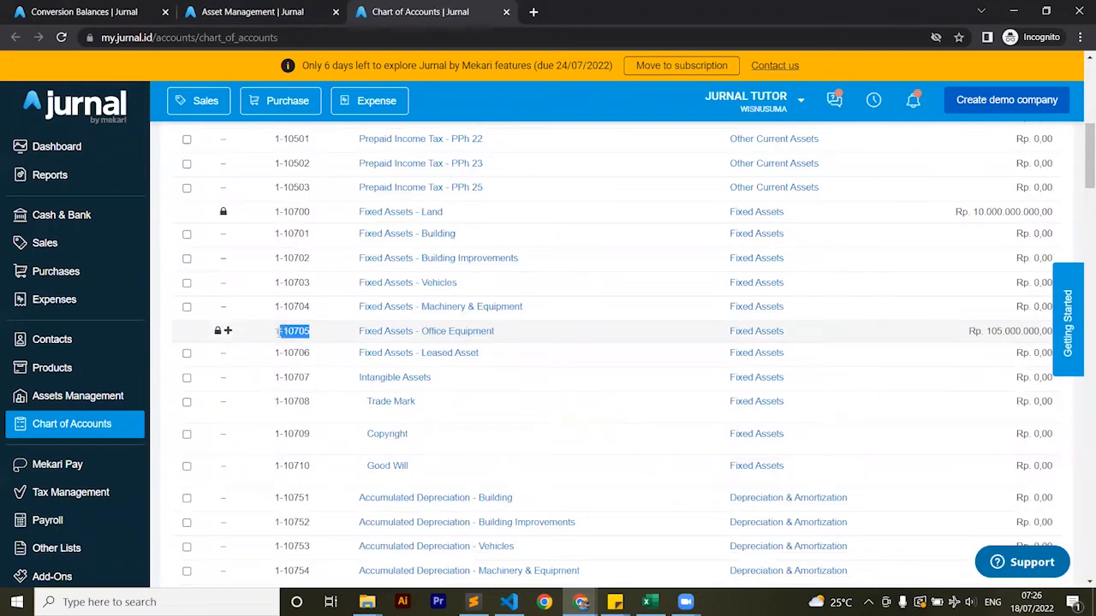
Return to the Excel template and enter the copied code in C2 as fixed asset account number 1-10705
key(alt+Tab)
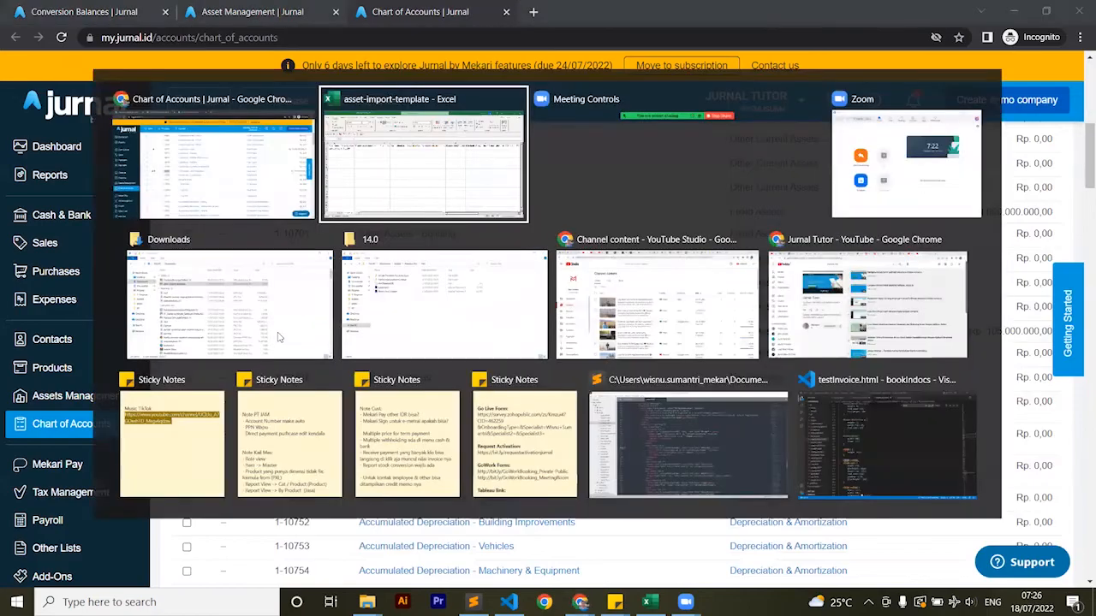
double_click(231, 206)
key(ctrl+v)
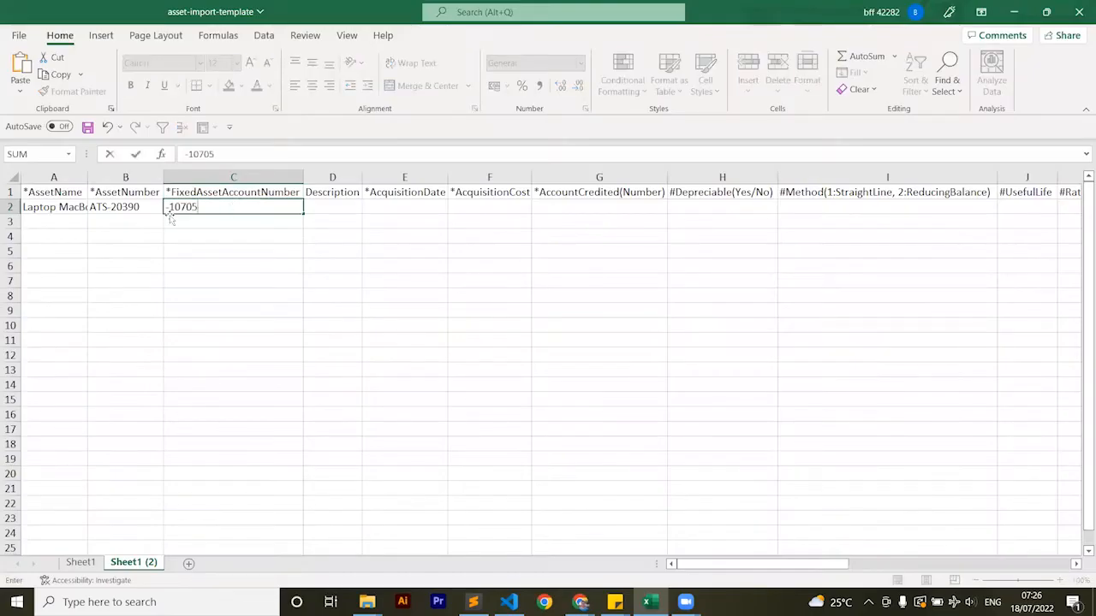
click(166, 208)
text(1)
click(344, 207)
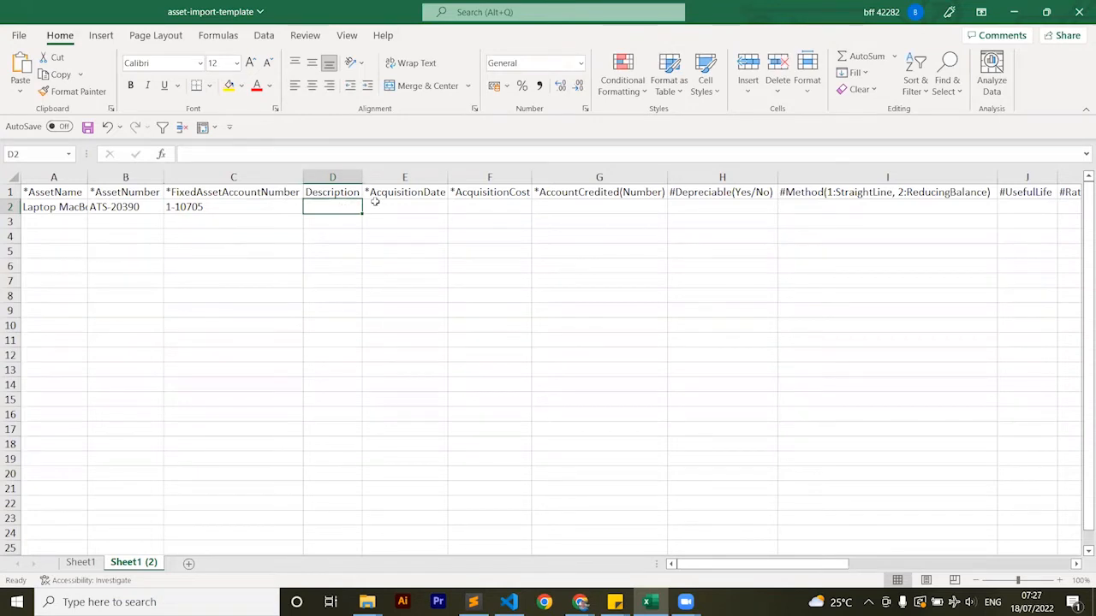
Enter 01/01/2021 as the laptop's acquisition date in E2, leaving the description blank
click(383, 204)
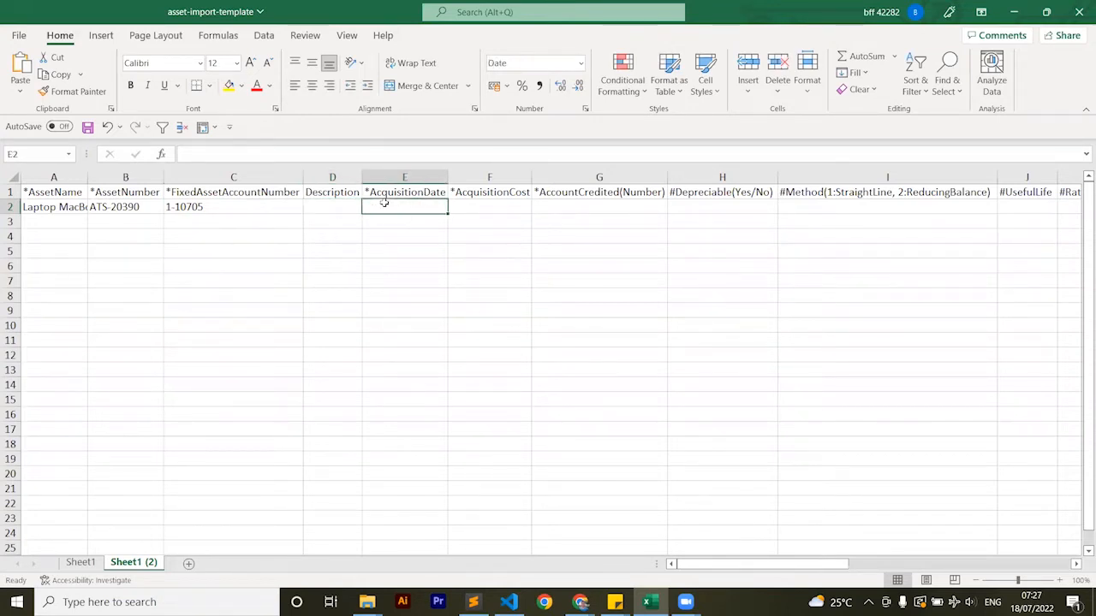
text(1/)
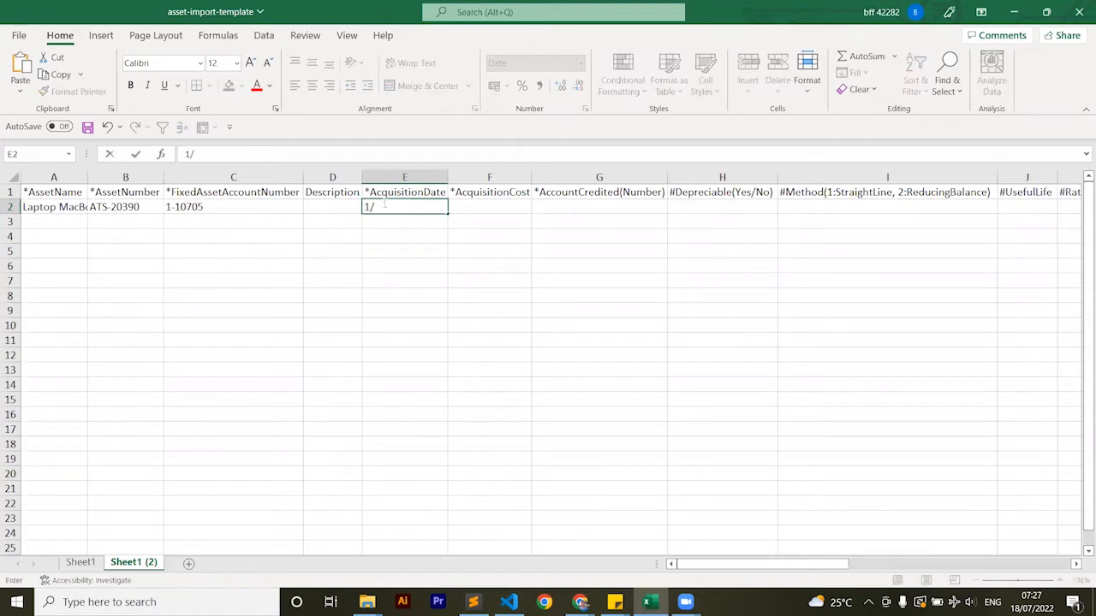
text(01/2021)
key(Return)
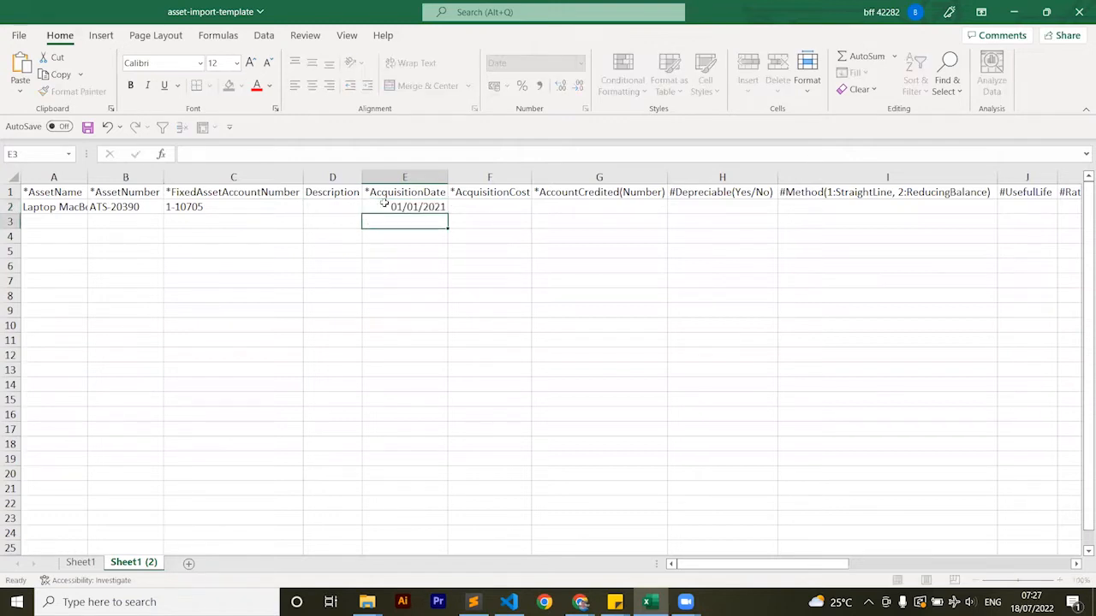
Enter 21000000 as the laptop's acquisition cost in F2
key(Up)
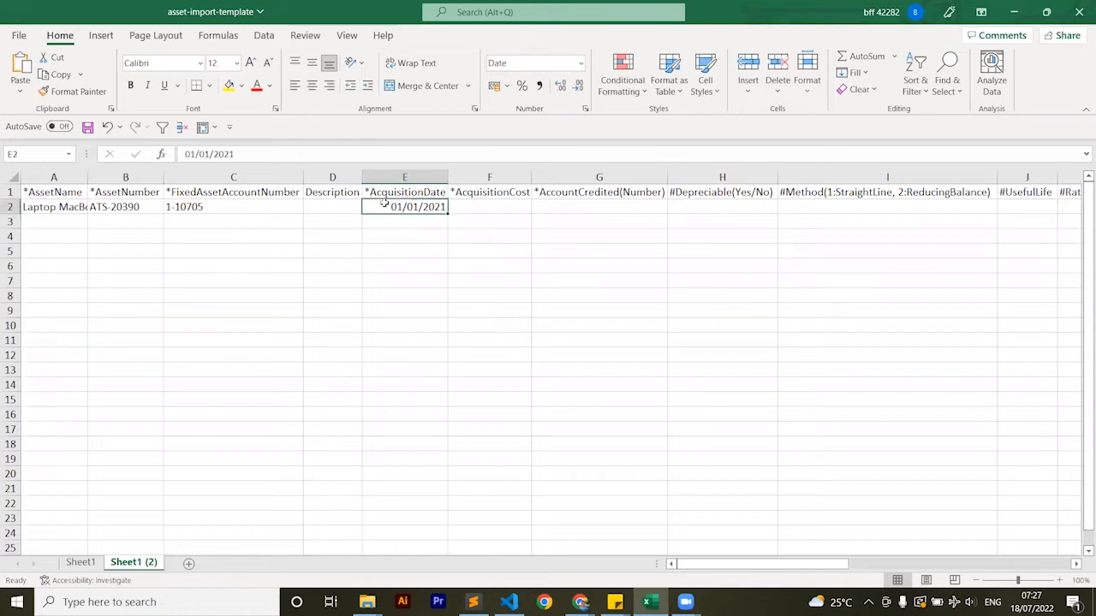
key(Right)
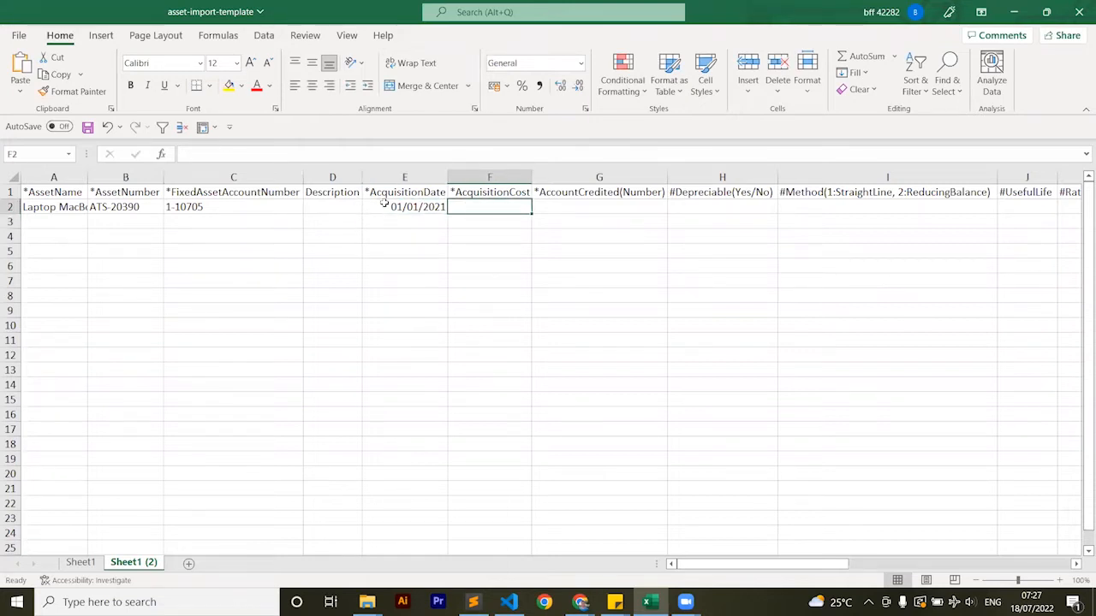
text(21000000)
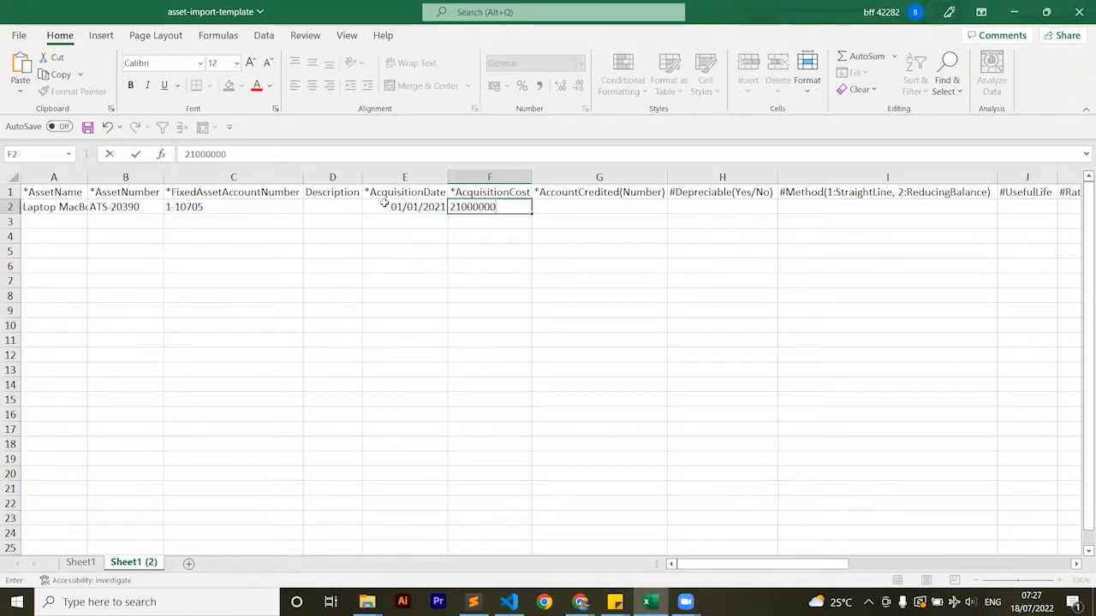
key(Tab)
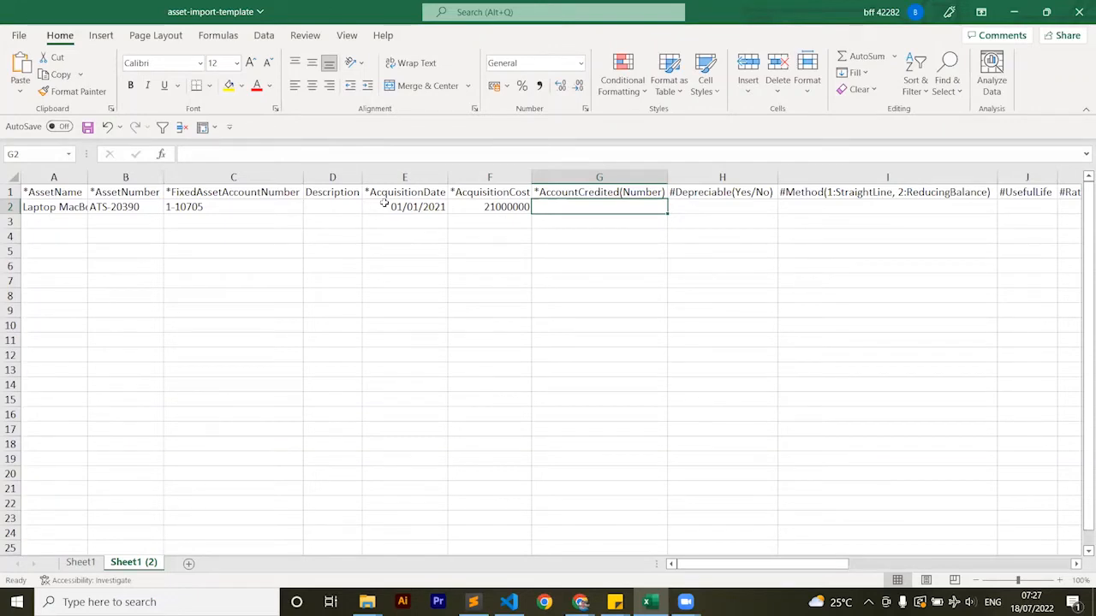
Copy the fixed asset account number from C2 into G2 as the credited account number
click(210, 208)
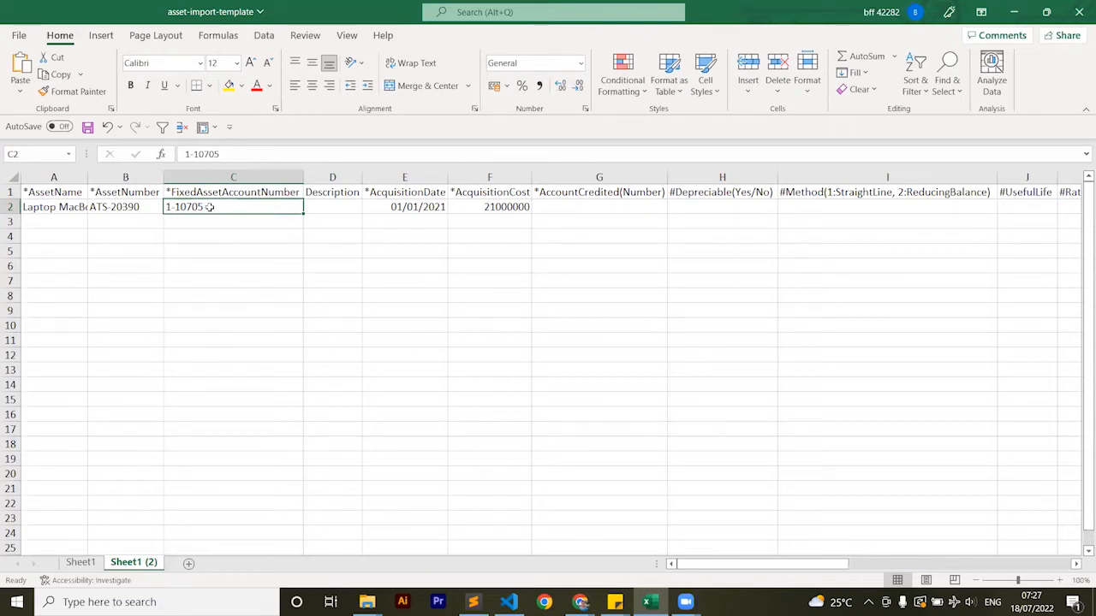
key(ctrl+c)
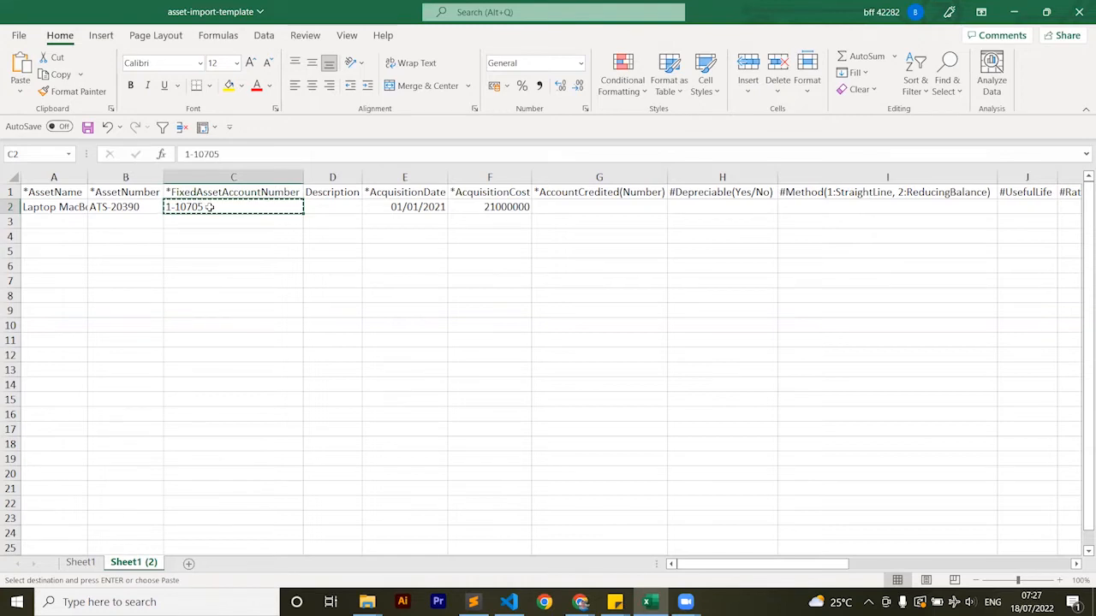
key(Right)
key(Right)
key(Right)
key(Right)
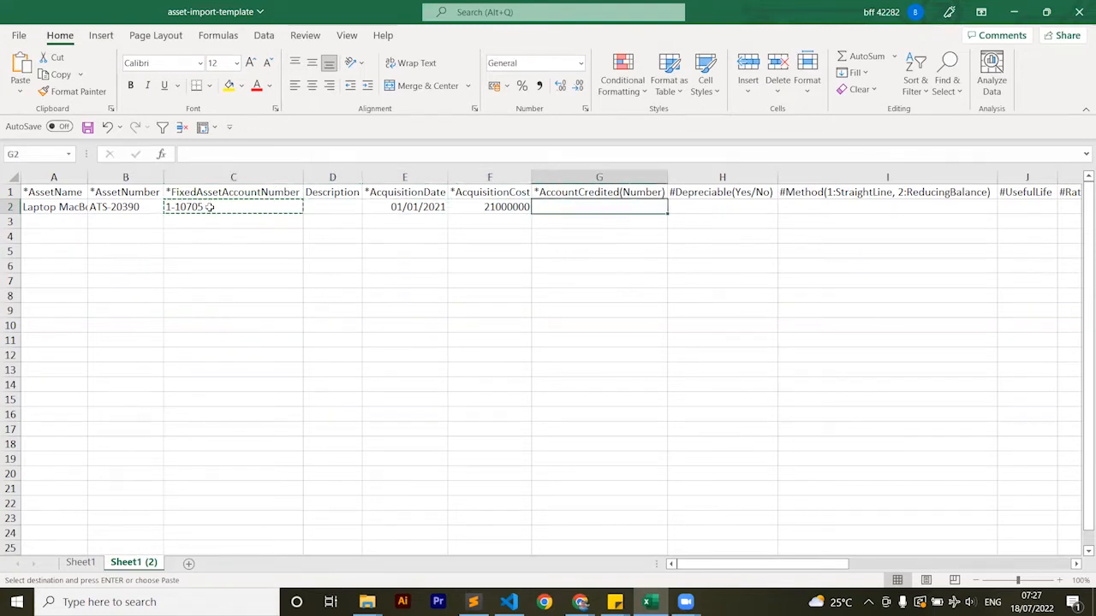
key(ctrl+v)
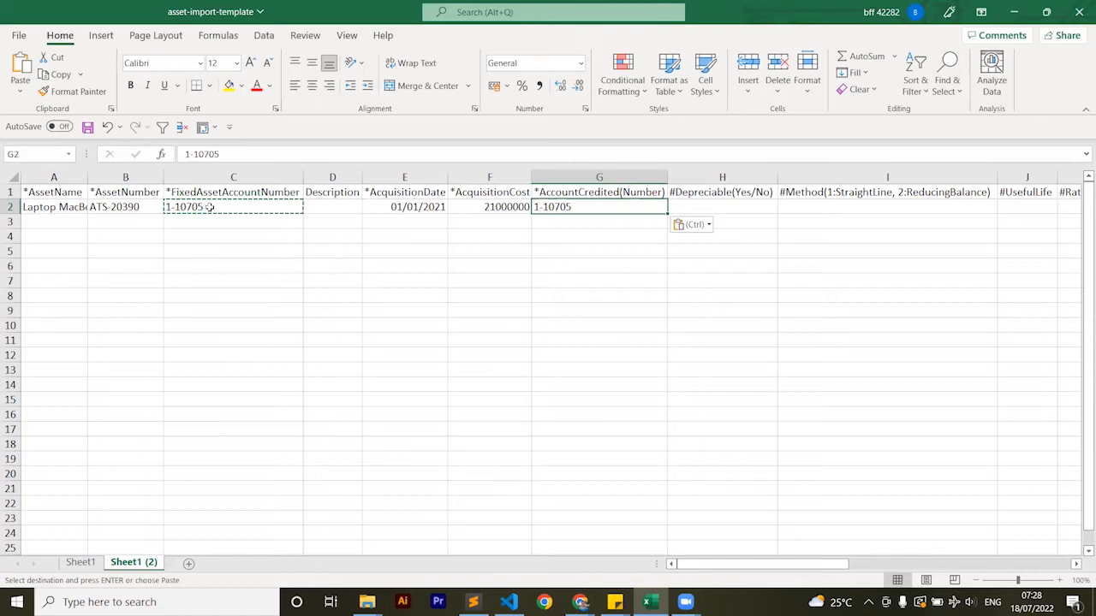
Mark the laptop as depreciable with Yes in H2 and enter method 1 (straight line) as text in I2
key(Tab)
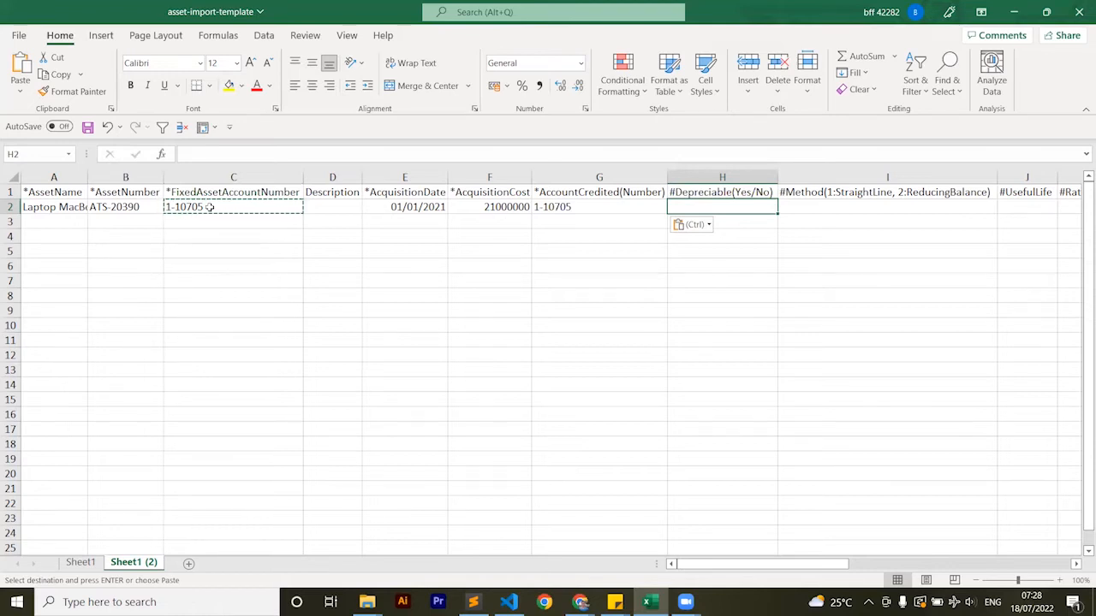
text(Yes)
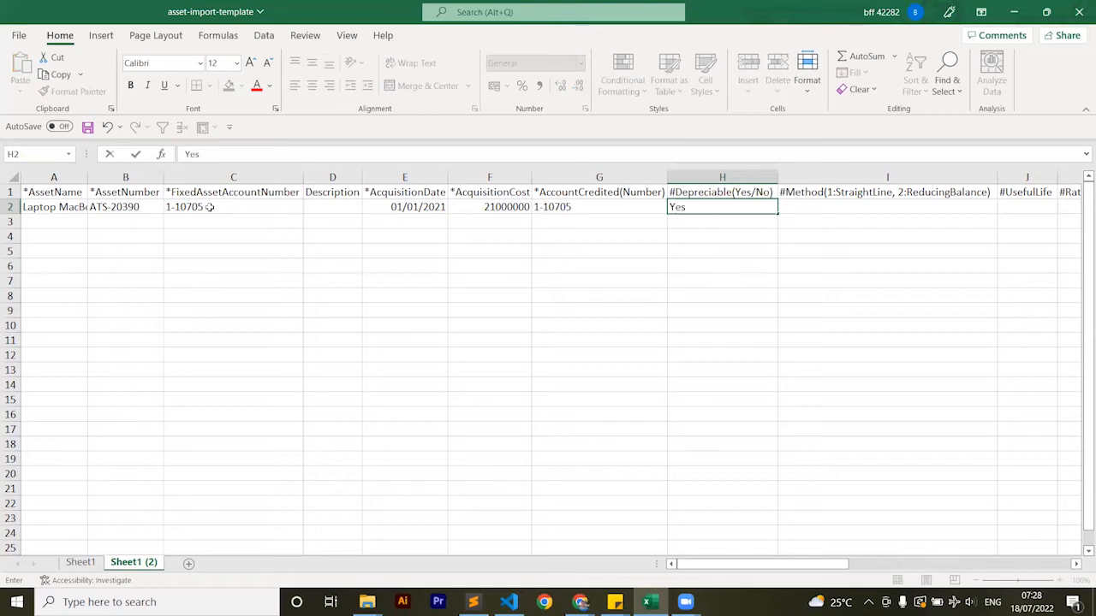
key(Tab)
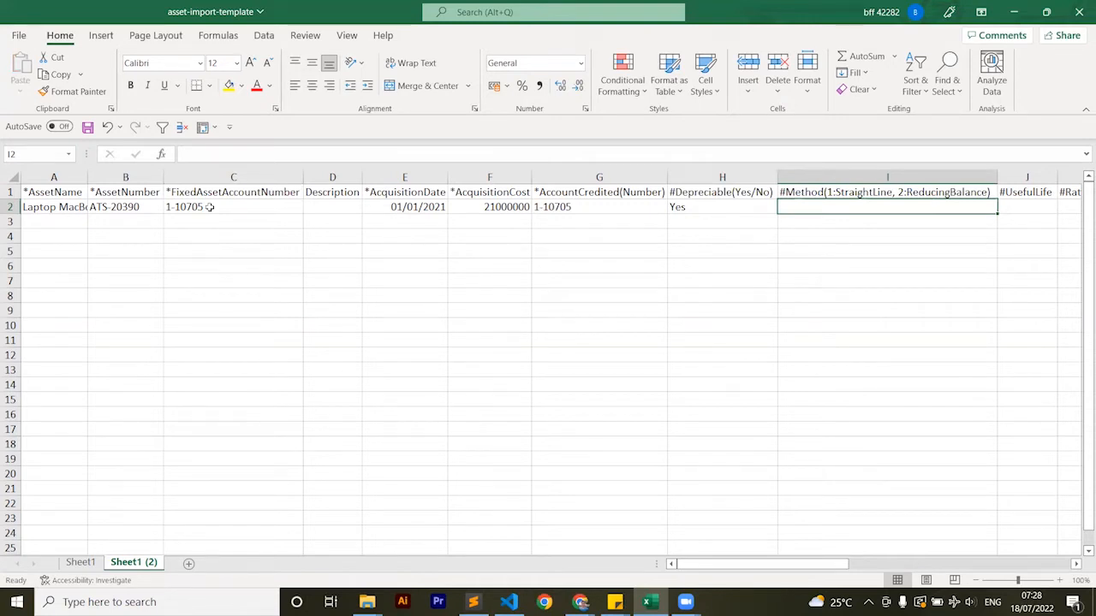
text('1)
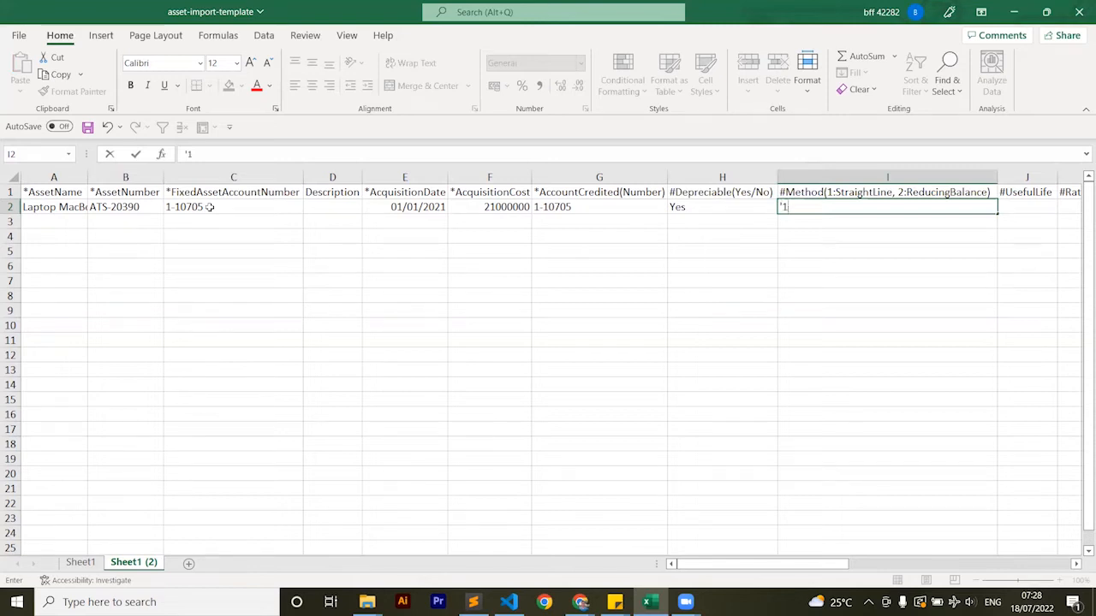
key(Tab)
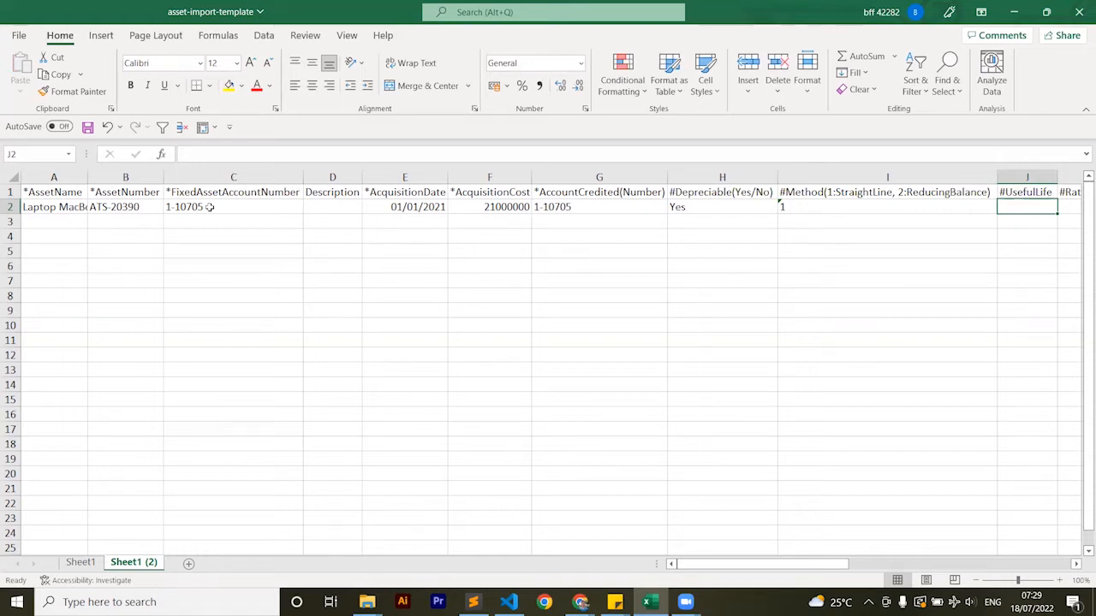
Enter a useful life of 4 in J2 and calculate the rate per year in K2 with =100/J2
text(4)
key(Tab)
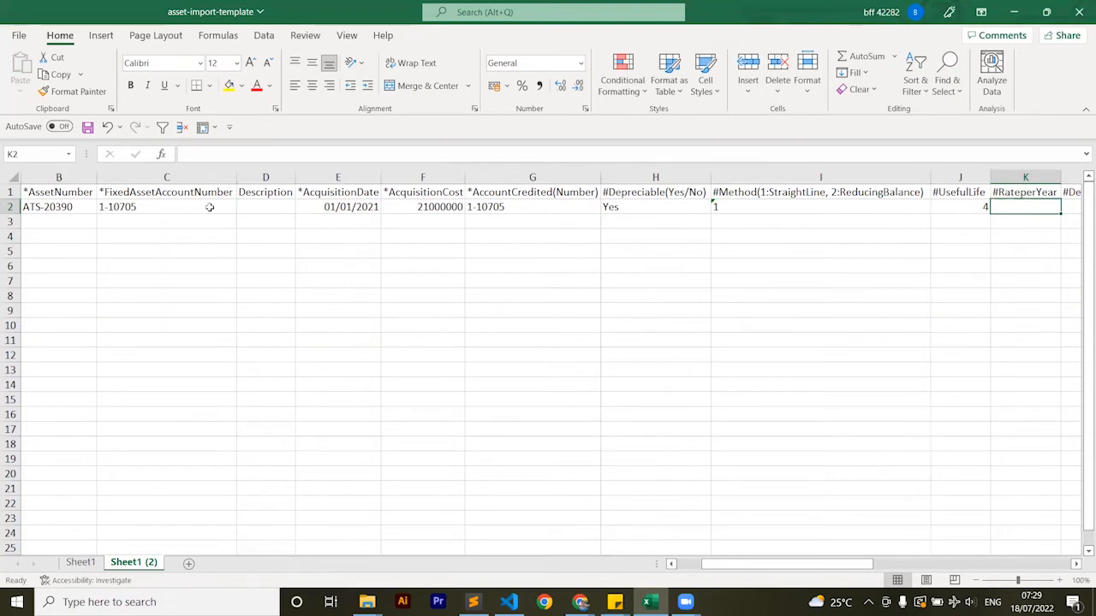
text(=100)
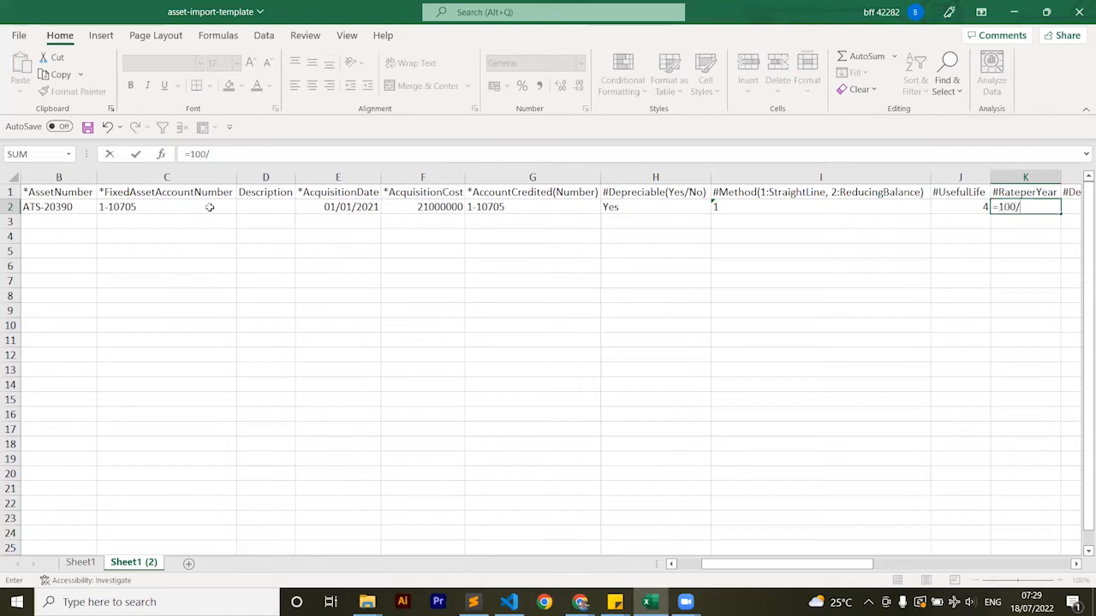
text(/)
key(Left)
key(Return)
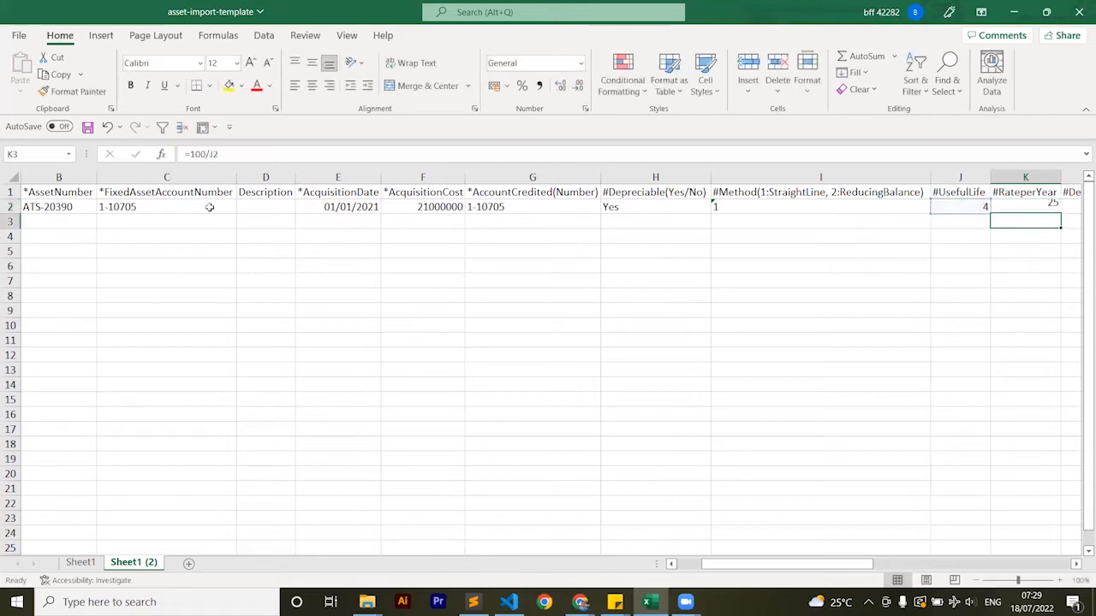
Select L2, switch to Jurnal's Chart of Accounts and copy the account code of Depreciation - Office Equipment
key(Up)
key(Right)
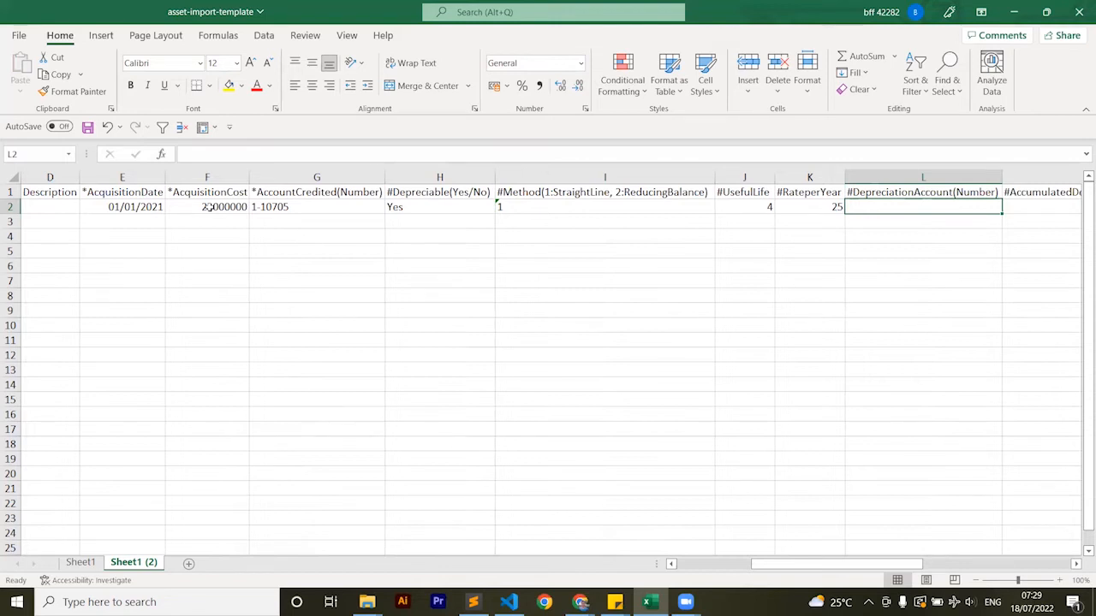
key(alt+Tab)
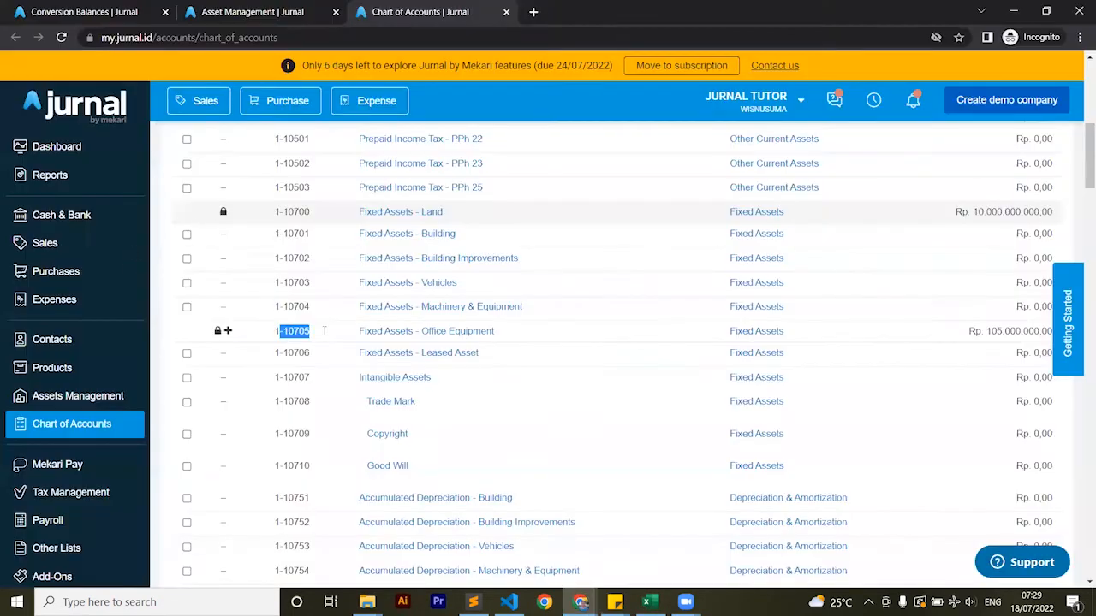
scroll(323, 330, down, 12)
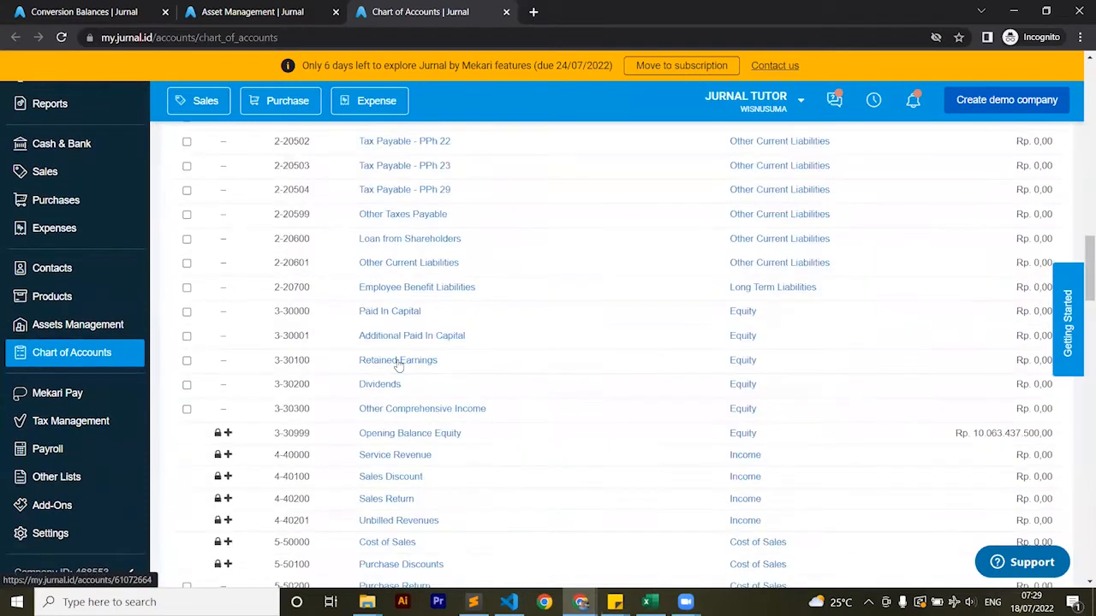
scroll(398, 366, down, 15)
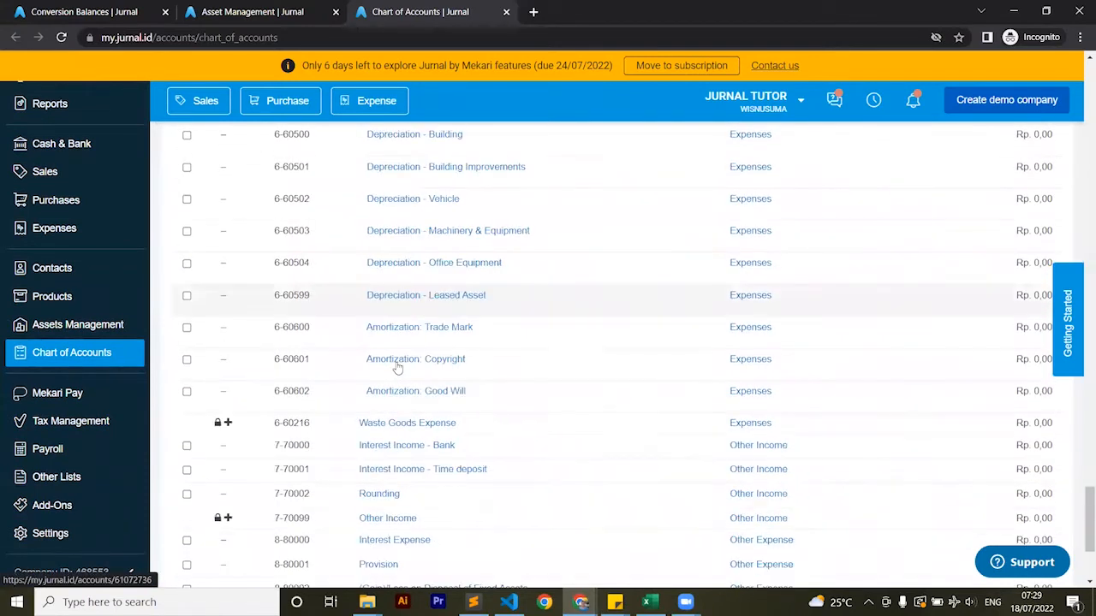
scroll(398, 366, up, 2)
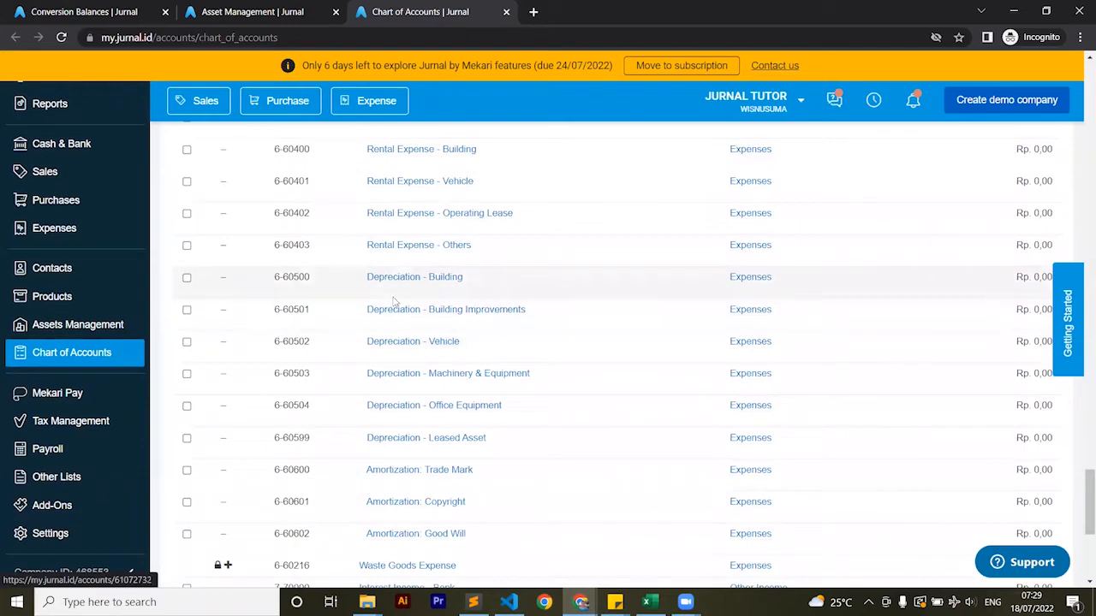
drag(313, 408, 276, 406)
key(ctrl+c)
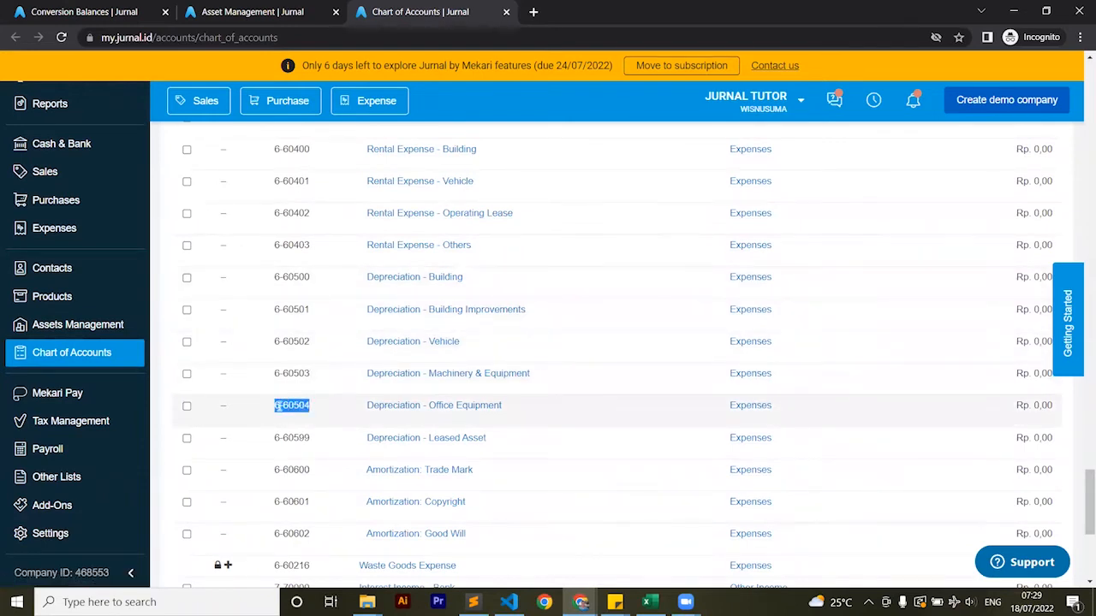
Return to the Excel template and paste 6-60504 into L2 as the depreciation account number
key(alt+Tab)
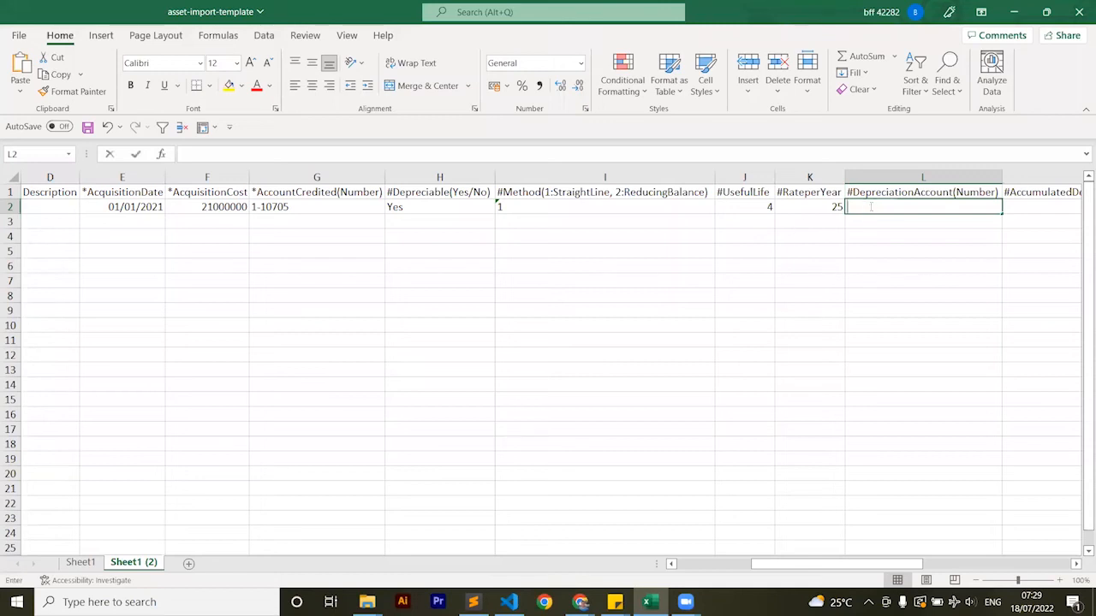
key(ctrl+v)
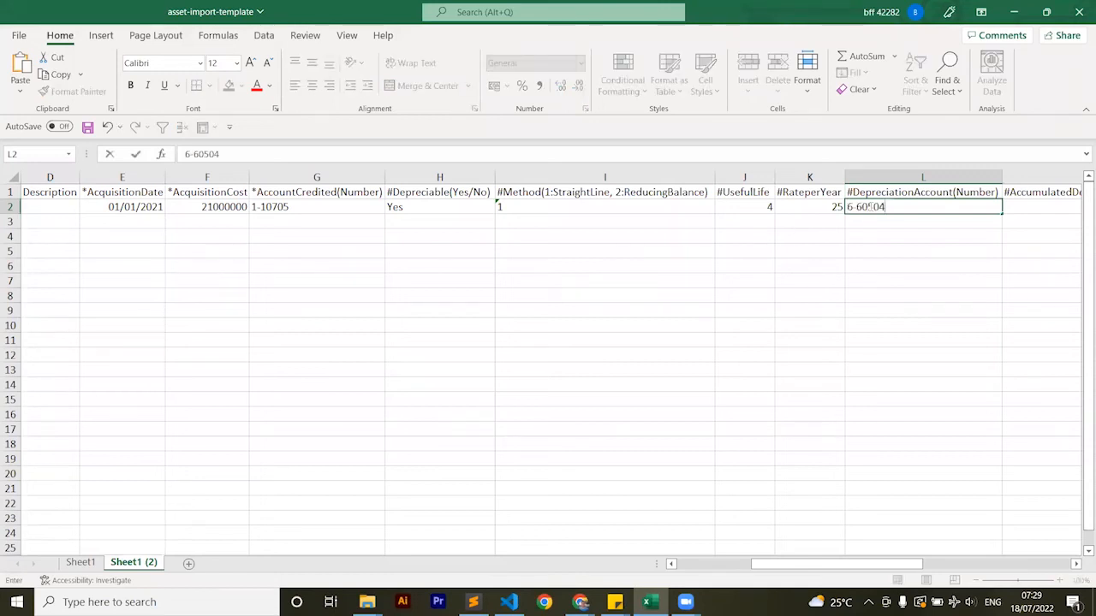
key(Return)
click(869, 206)
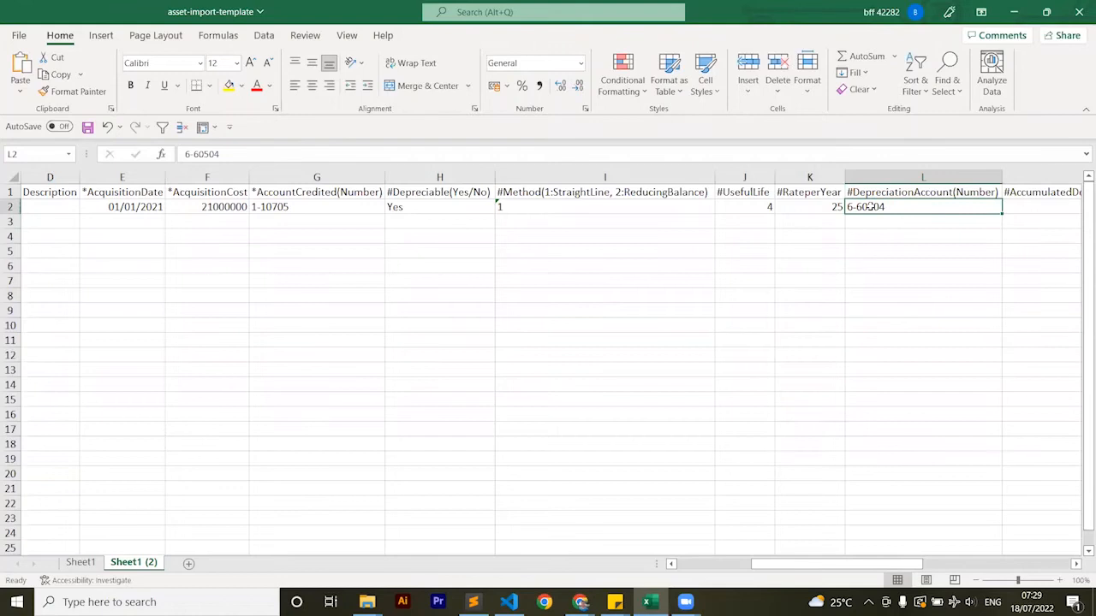
Select M2, switch back to Jurnal and copy the account code of Accumulated Depreciation - Office Equipment
key(Tab)
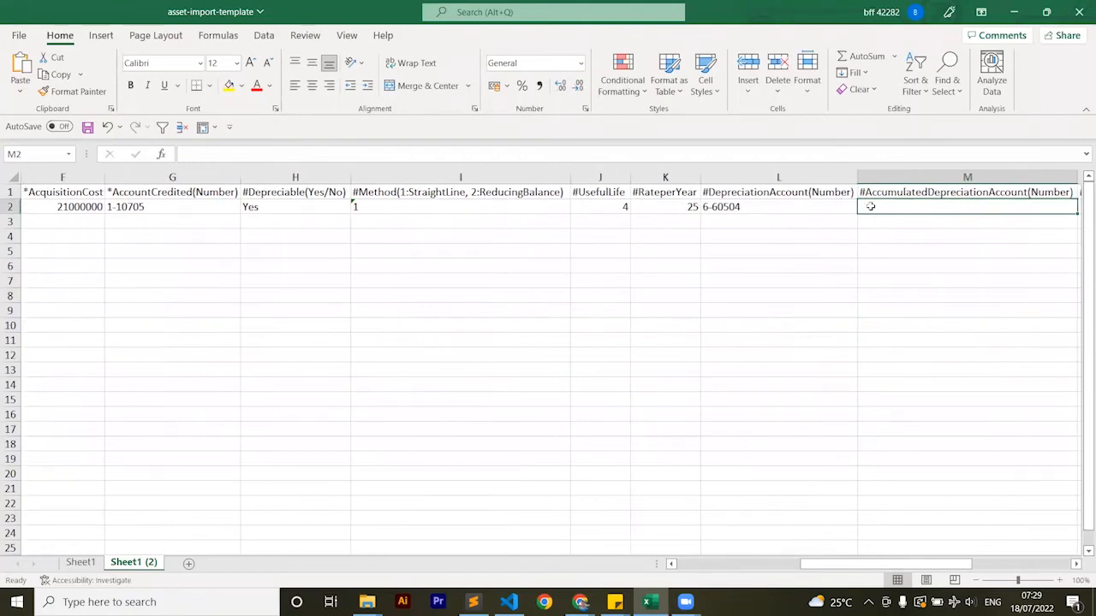
key(alt+Tab)
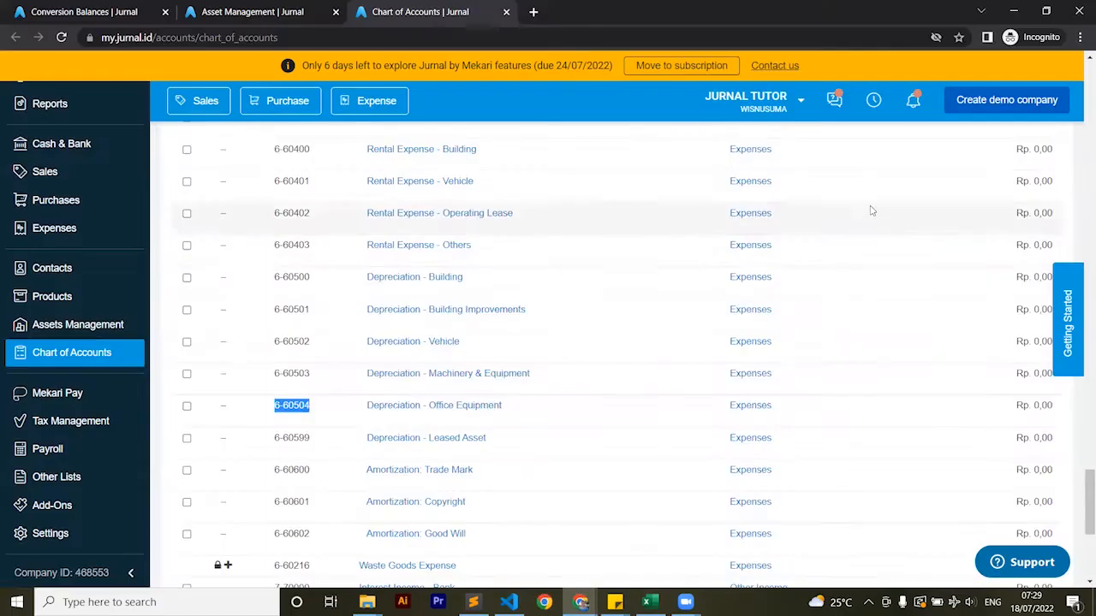
scroll(715, 330, up, 15)
scroll(715, 330, up, 15)
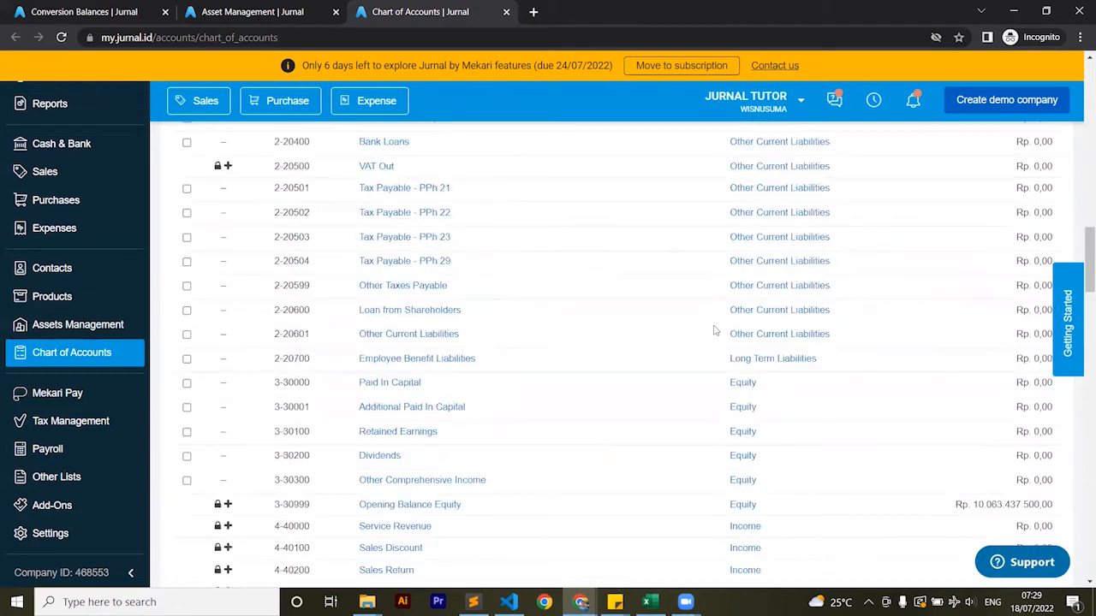
scroll(715, 330, up, 2)
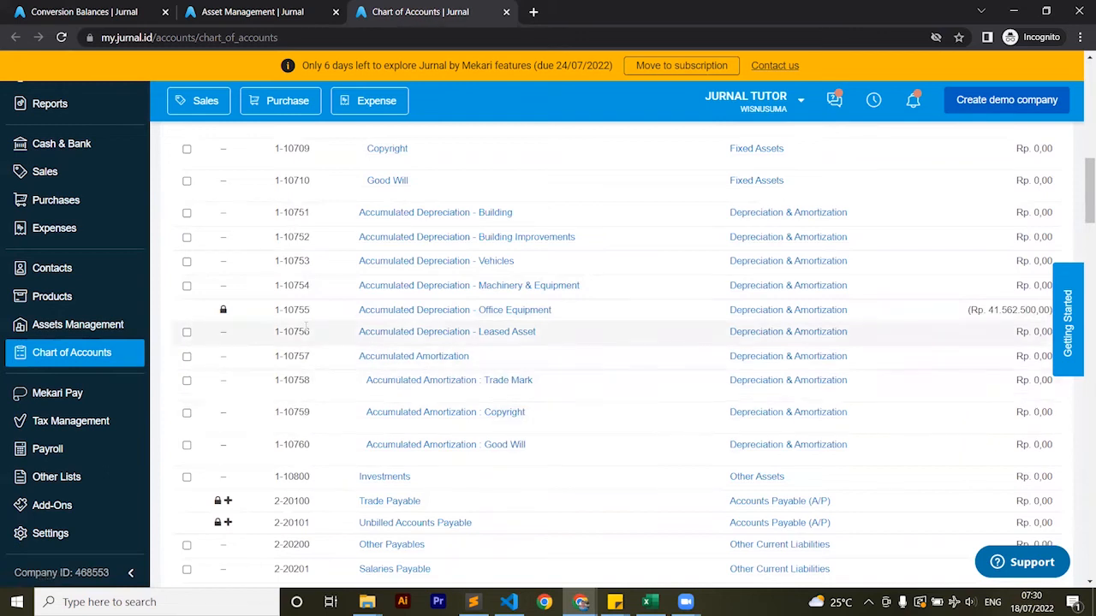
drag(312, 312, 276, 321)
key(ctrl+c)
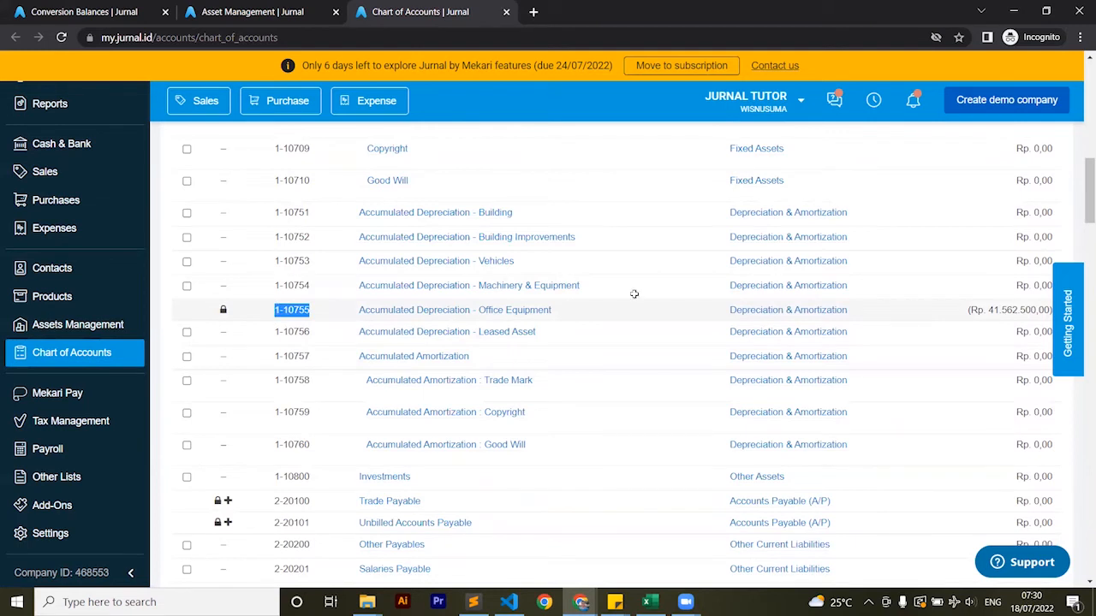
Return to the Excel template and paste 1-10755 into M2 as the accumulated depreciation account number
key(alt+Tab)
key(ctrl+v)
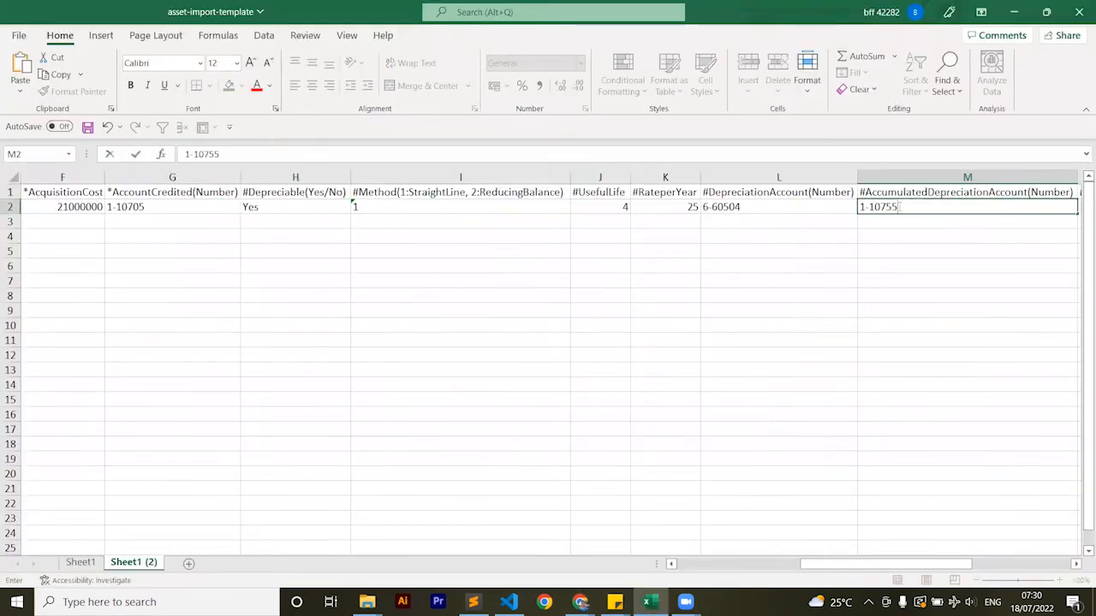
key(Tab)
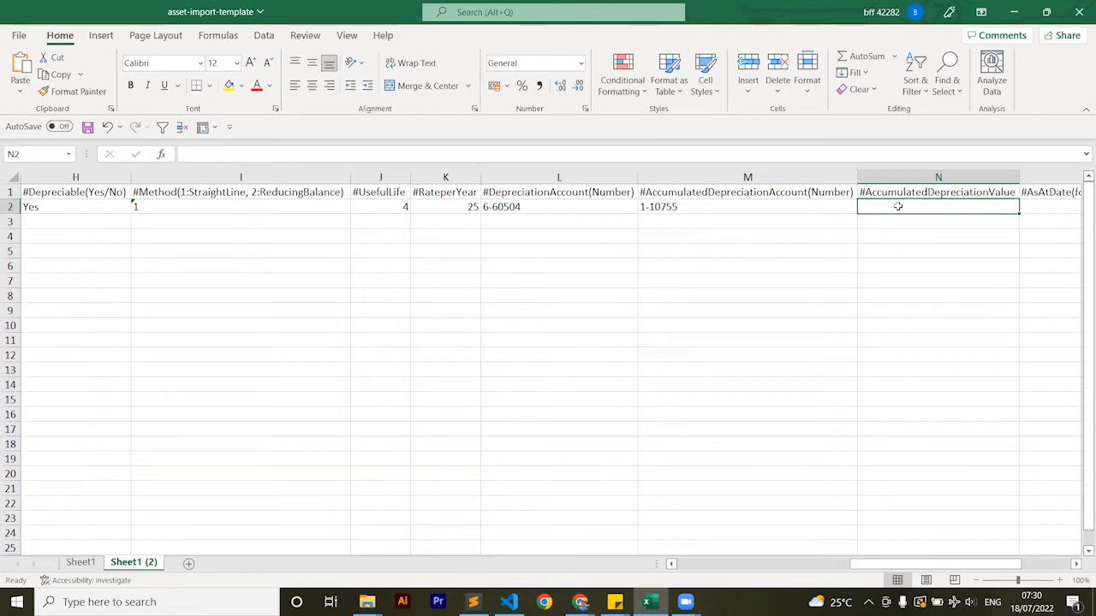
Enter the formula =((F2/4)/12)*12 in N2 as the asset's accumulated depreciation value
text(=(()
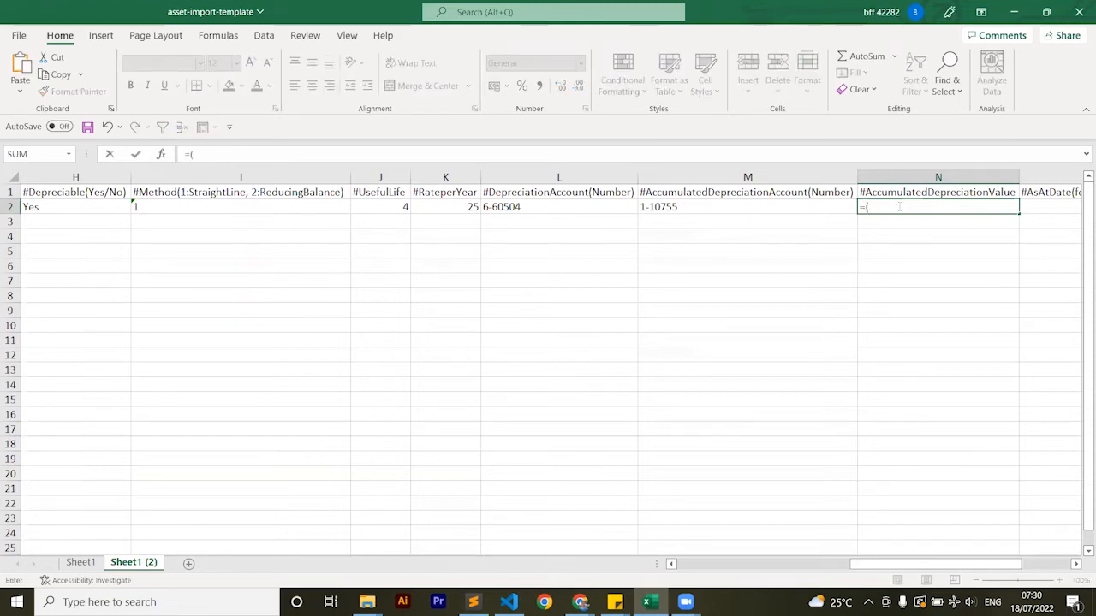
key(Left)
key(Left)
key(Left)
key(Left)
key(Left)
key(Left)
key(Left)
key(Left)
key(Left)
key(Left)
key(Left)
key(Left)
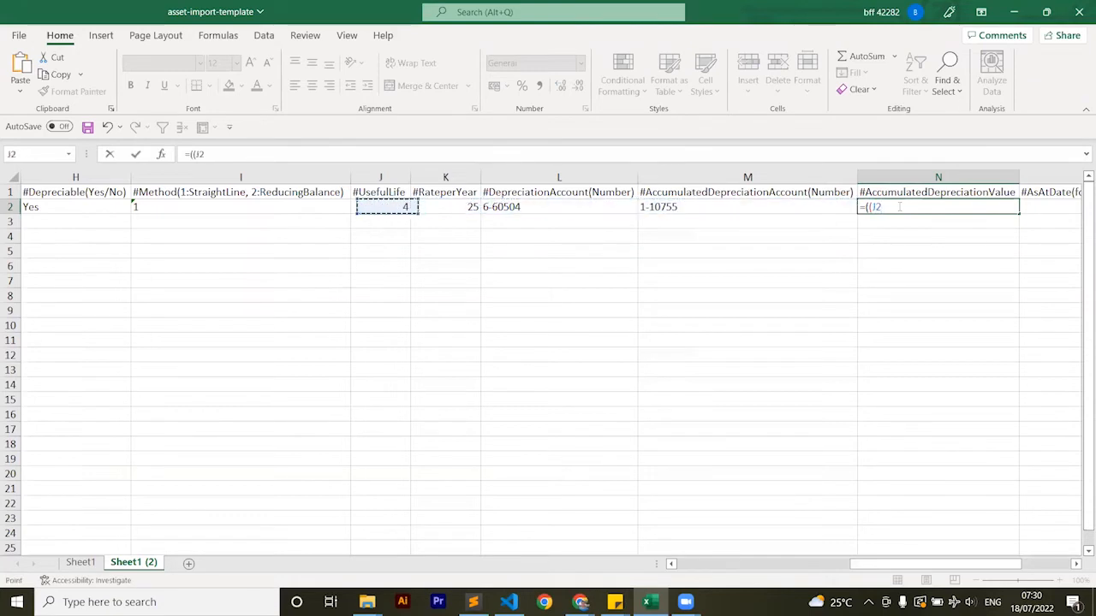
key(Right)
key(Right)
key(Right)
key(Right)
key(Right)
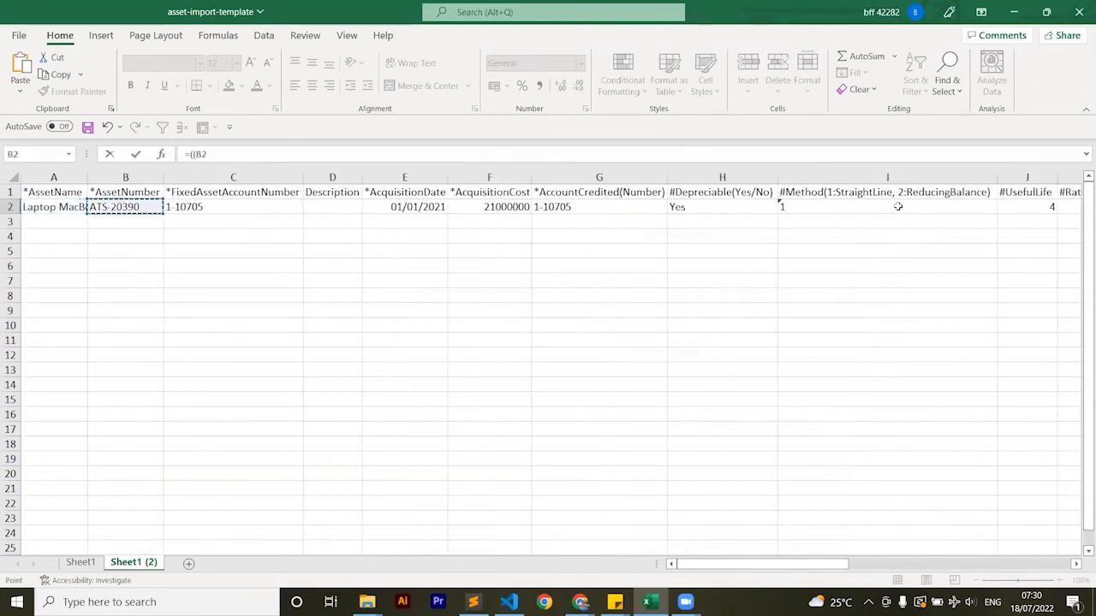
text(/)
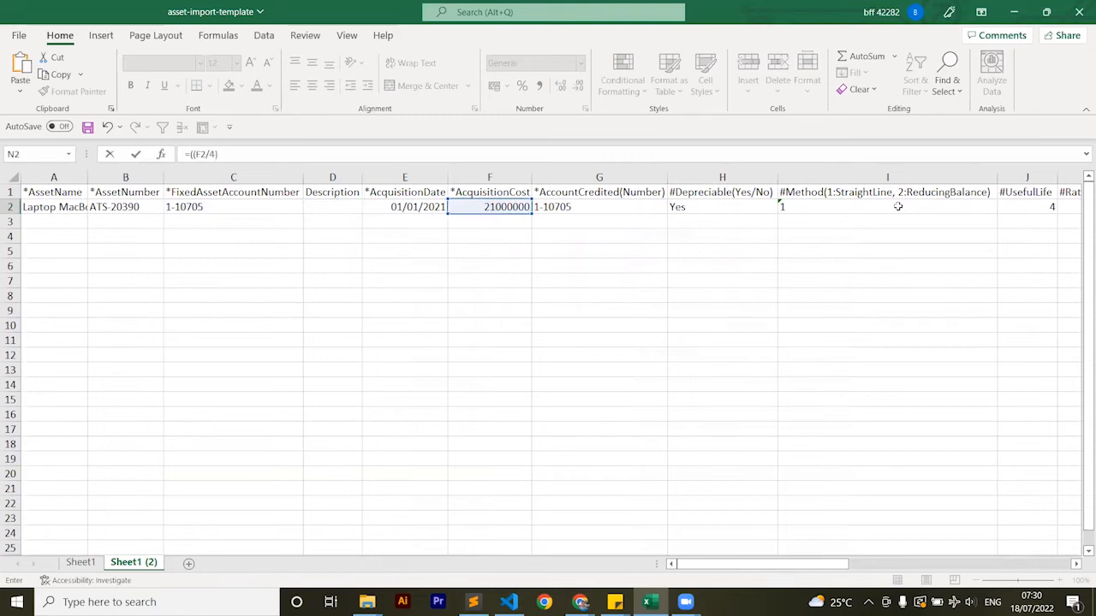
text(4)/12)*12)
key(Tab)
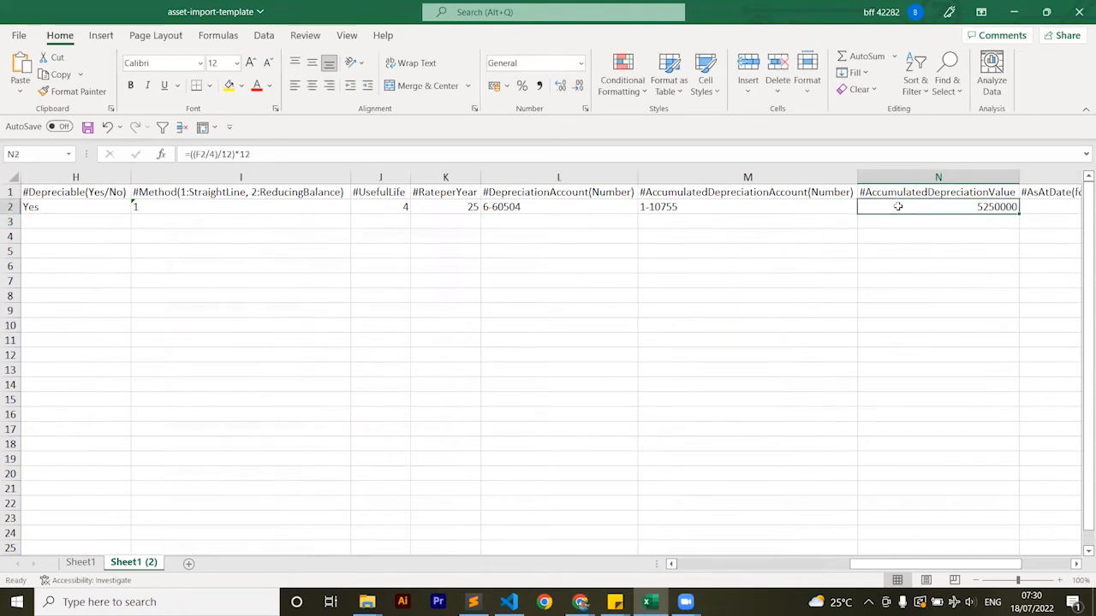
Set the accumulated depreciation as-at date in O2 to 31/12/2021
text(31)
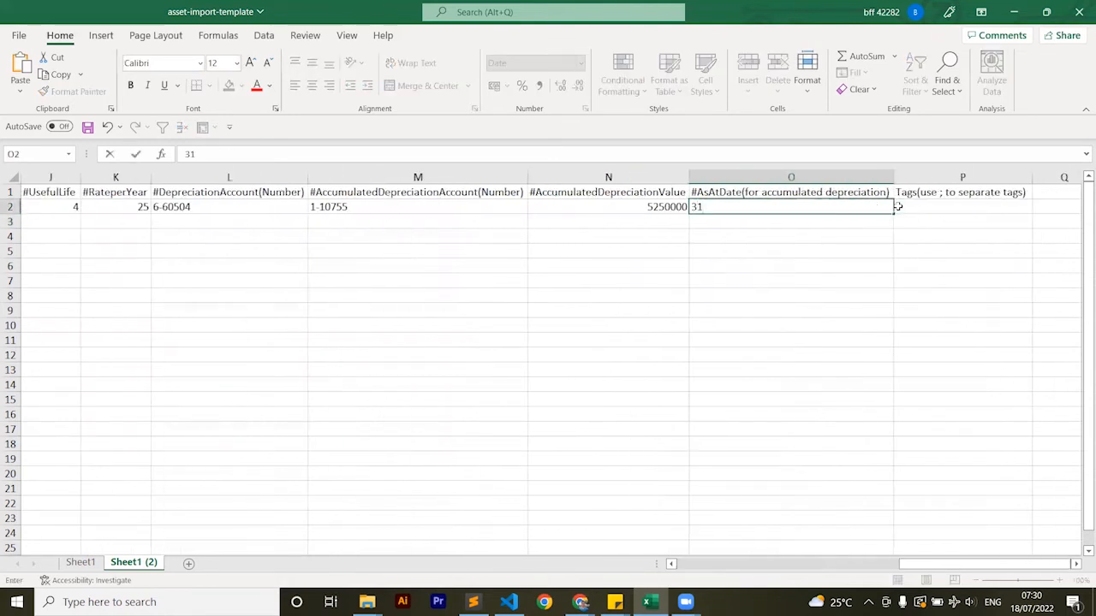
text(/12/2021)
key(ctrl+Return)
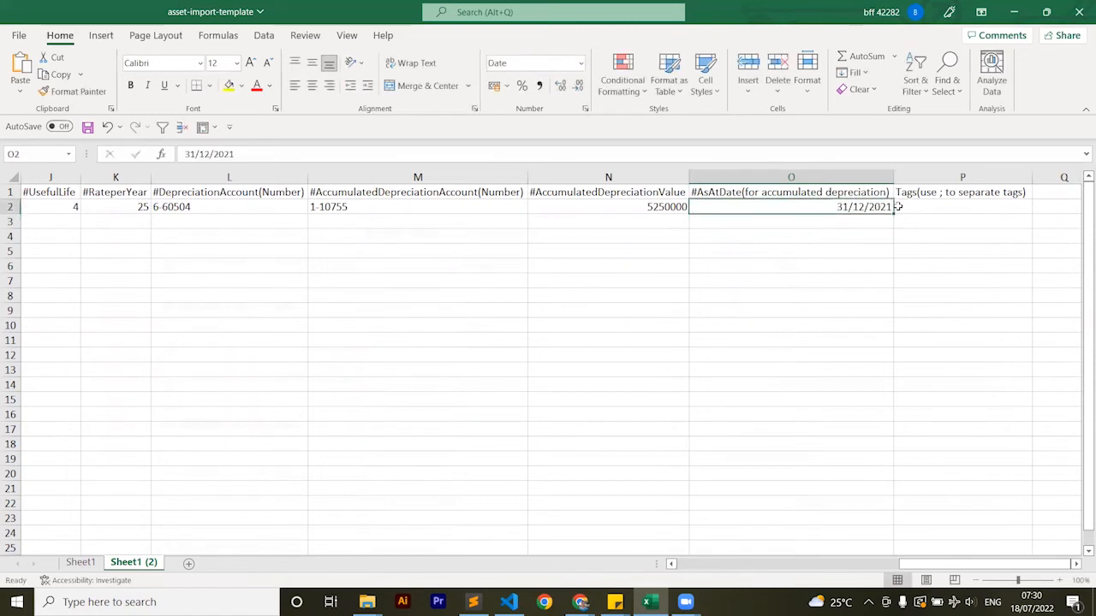
key(Left)
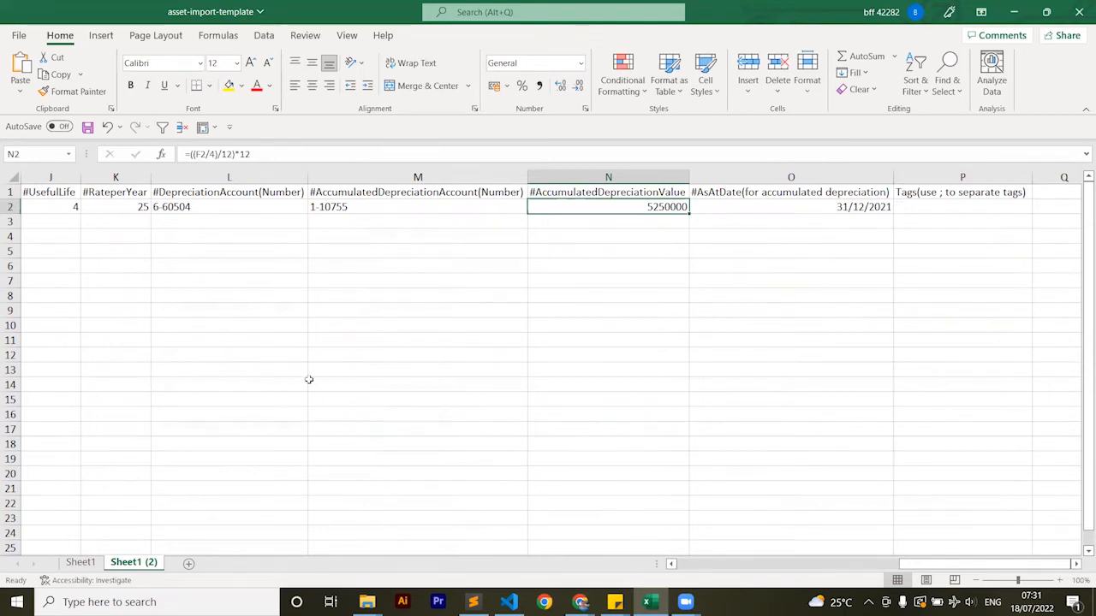
Switch to Sheet1 and select the acquisition costs of all assets in F2:F7 to check their total
click(84, 562)
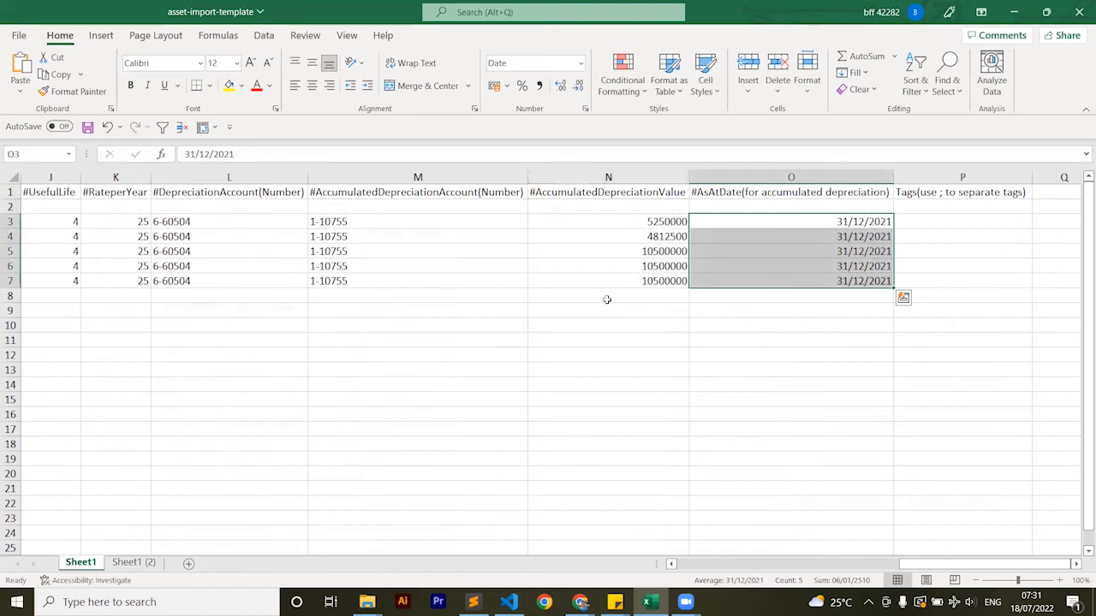
click(605, 261)
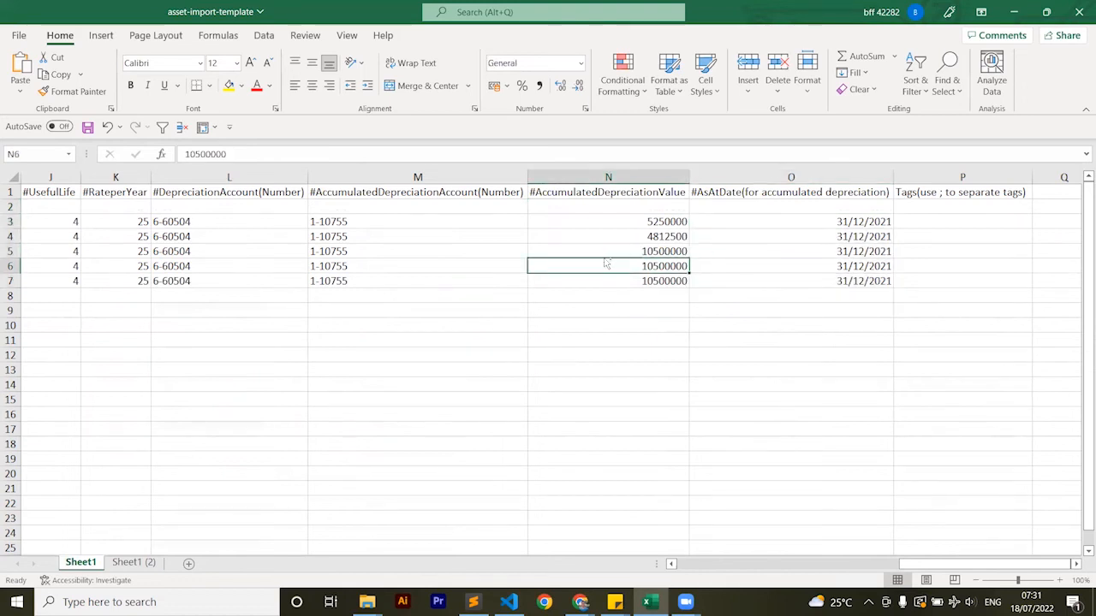
key(Home)
key(ctrl+Up)
key(Right)
key(Right)
key(Right)
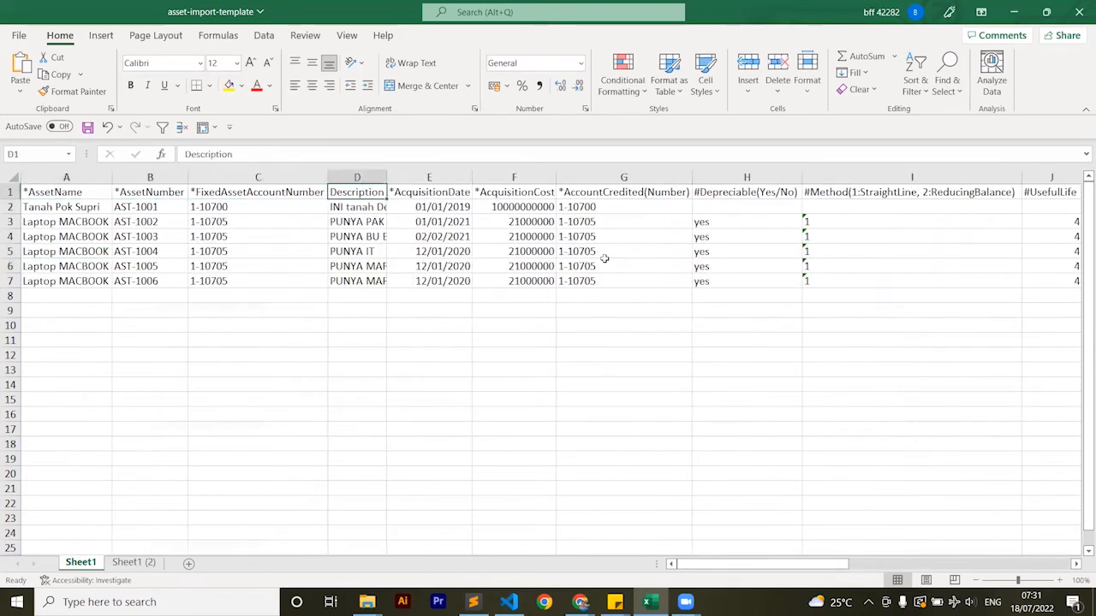
key(Right)
key(Right)
key(Down)
key(shift+Down)
key(shift+Down)
key(shift+Down)
key(shift+Down)
key(shift+Down)
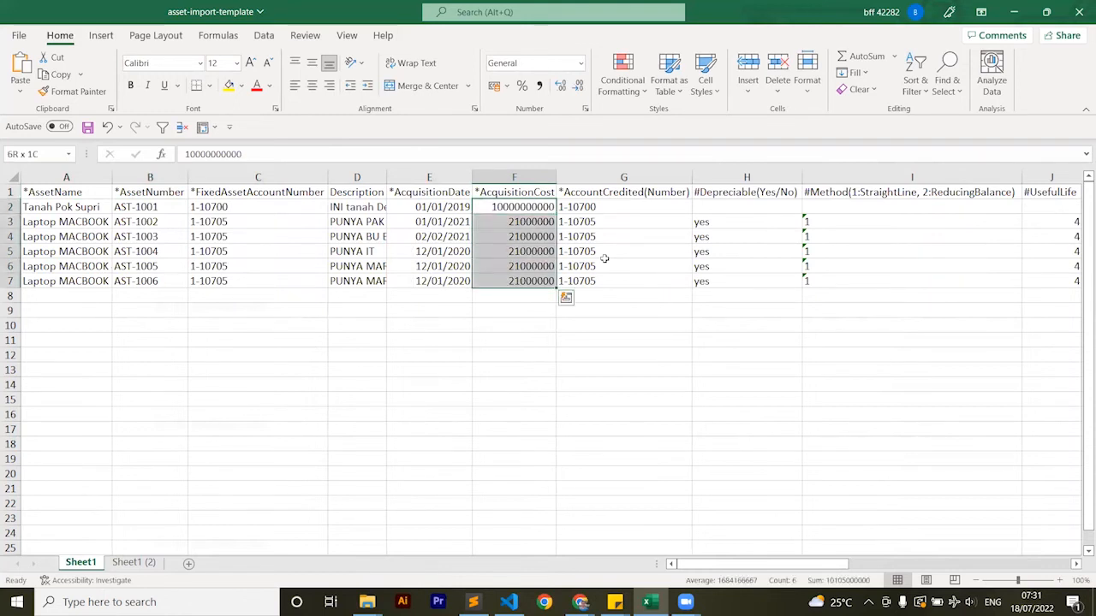
Select only the laptops' acquisition costs in F3:F7 to check the office equipment total
key(Left)
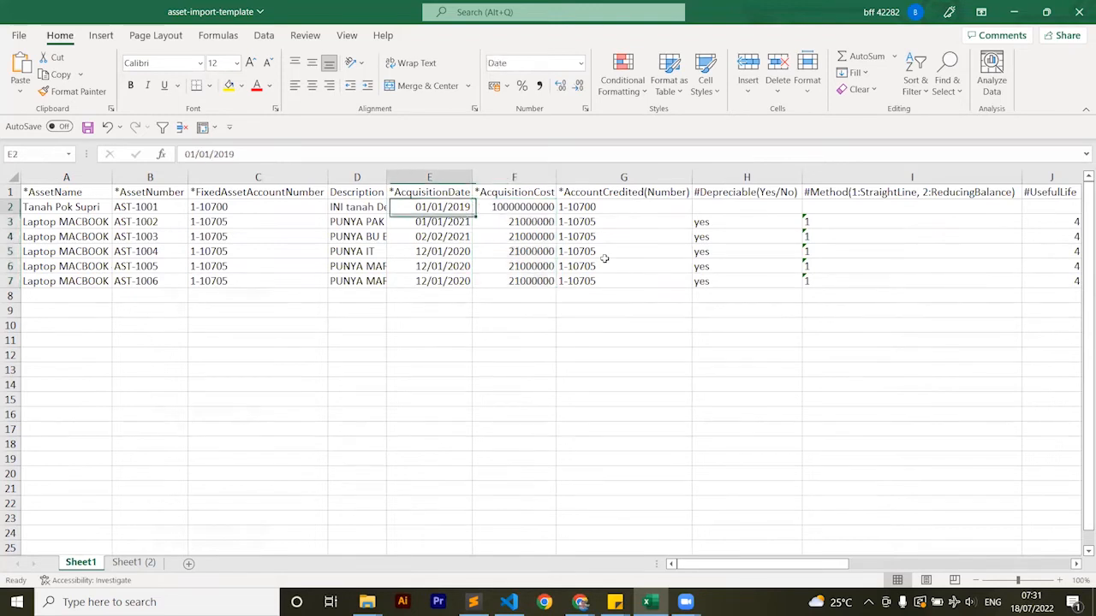
key(Left)
key(Left)
key(shift+space)
key(Right)
key(Right)
key(Right)
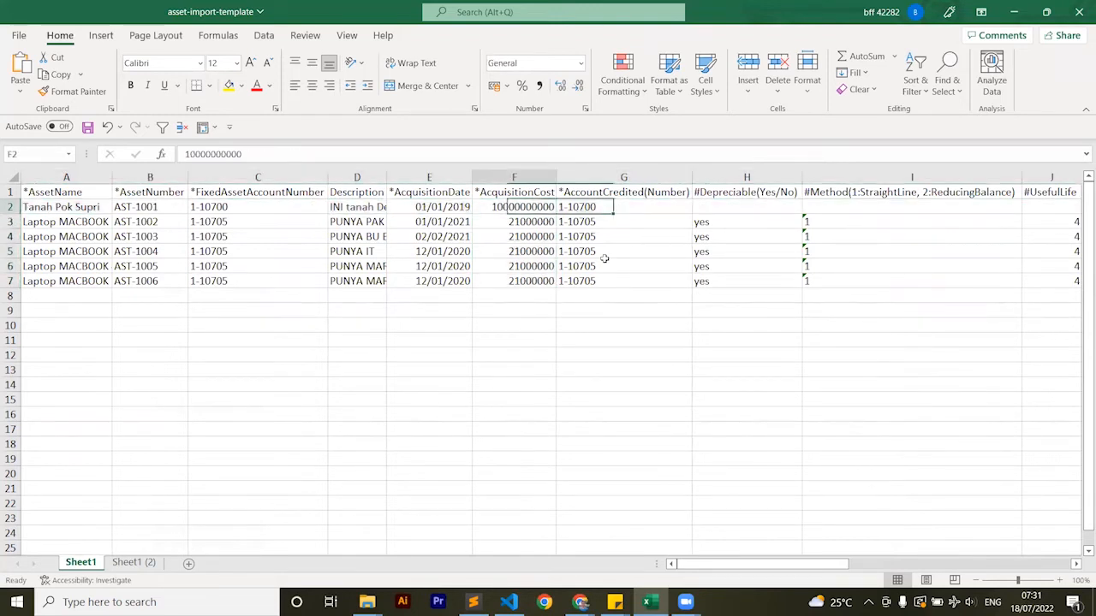
key(Down)
key(shift+Down)
key(shift+Down)
key(shift+Down)
key(shift+Down)
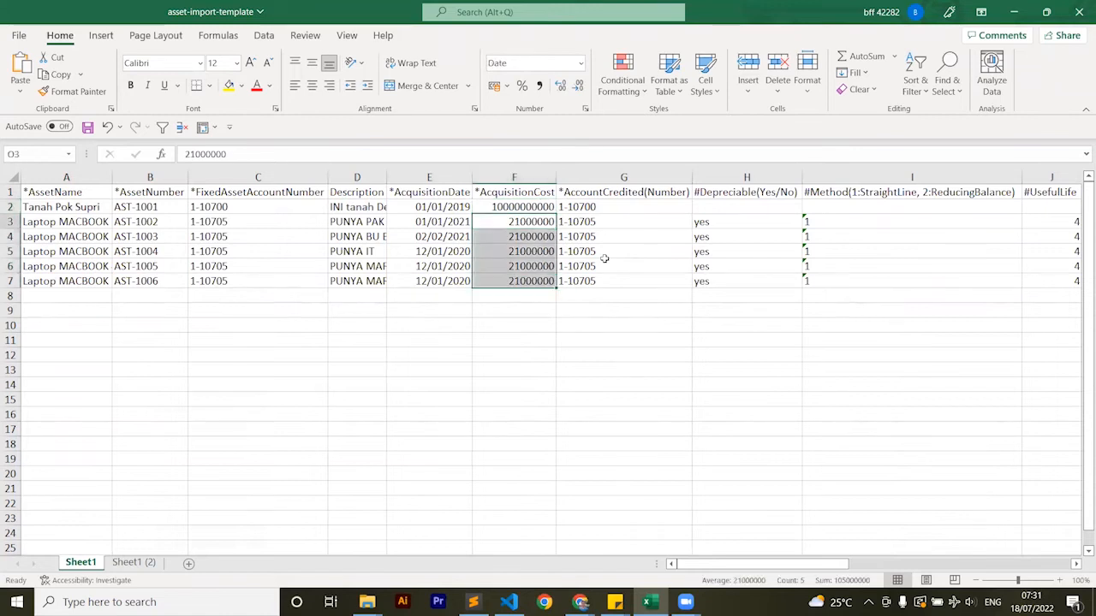
Select the accumulated depreciation values in N3:N7 to check their sum, and save the workbook
key(ctrl+Right)
key(ctrl+Right)
key(ctrl+Left)
key(ctrl+Left)
key(ctrl+Right)
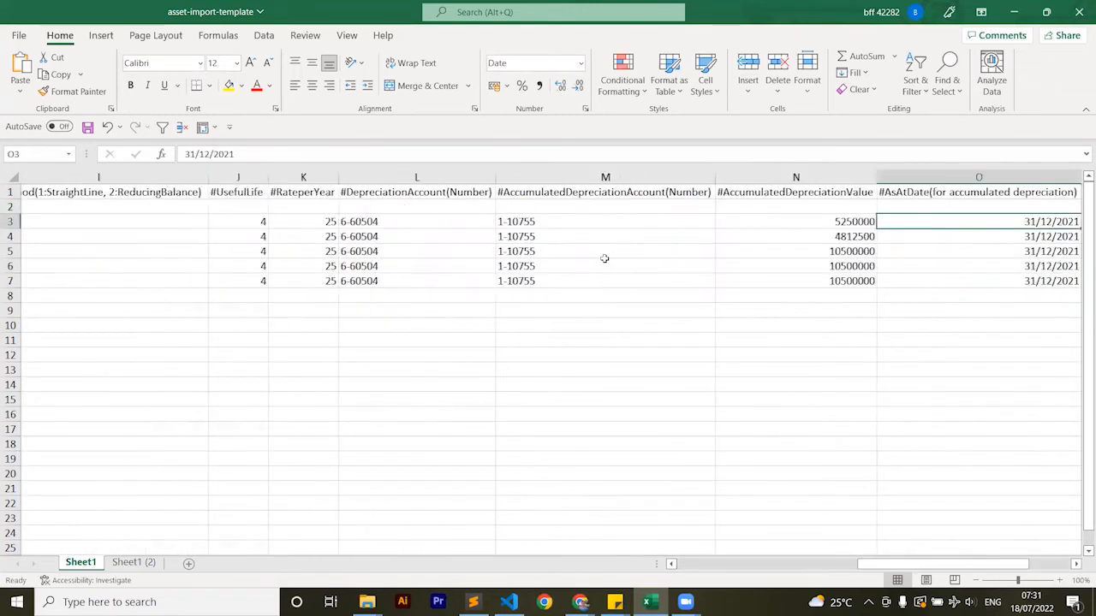
key(Left)
key(ctrl+shift+Down)
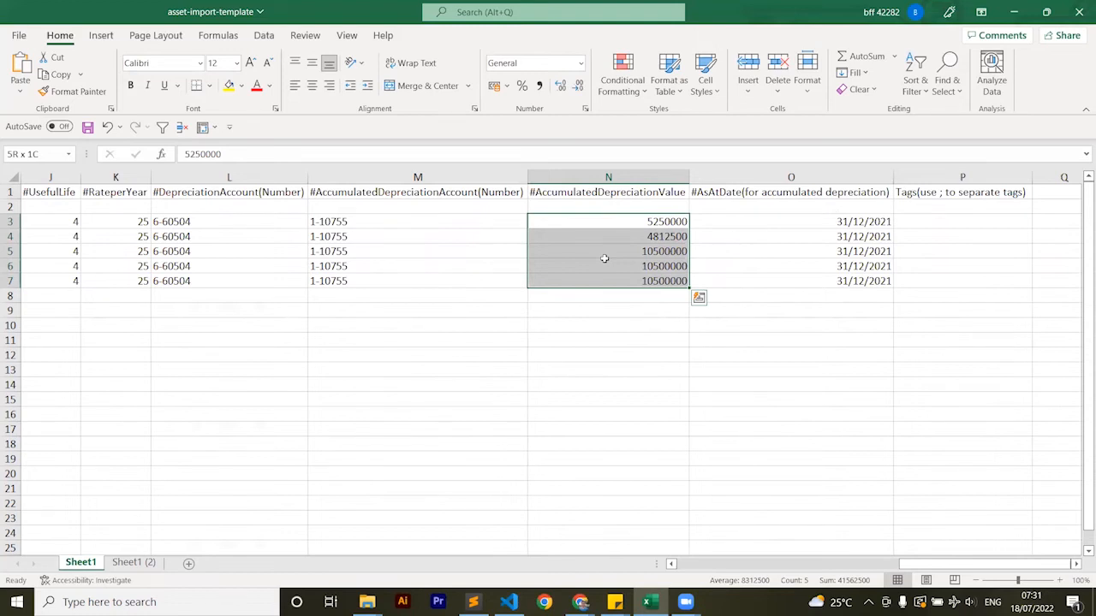
key(ctrl+s)
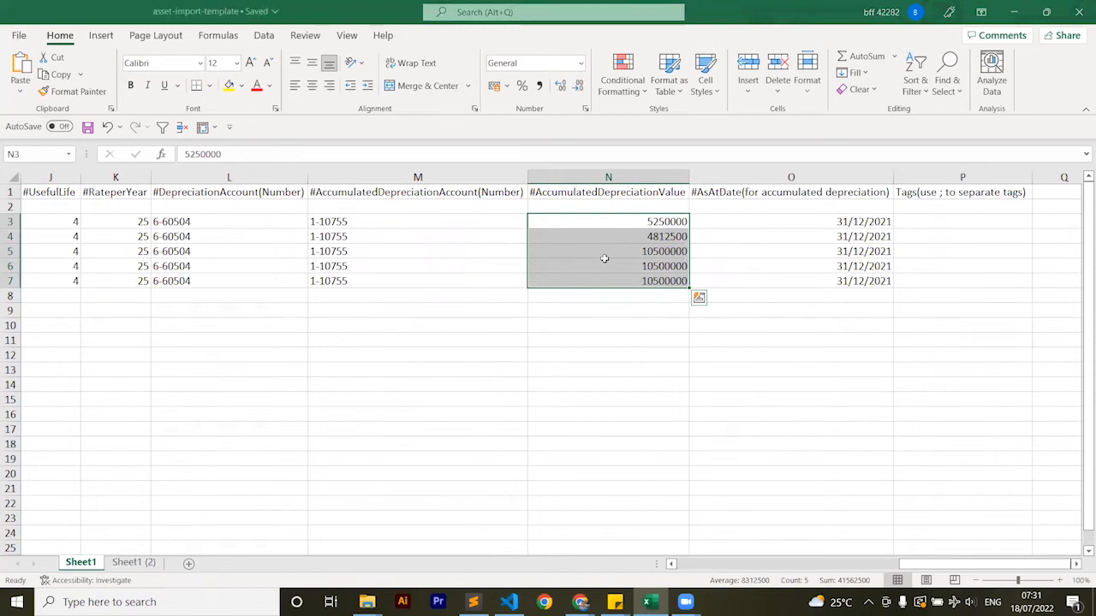
Switch to Jurnal, run the Balance Sheet report in place of Conversion Balances, and open Reports from the Asset Management page
key(alt+Tab)
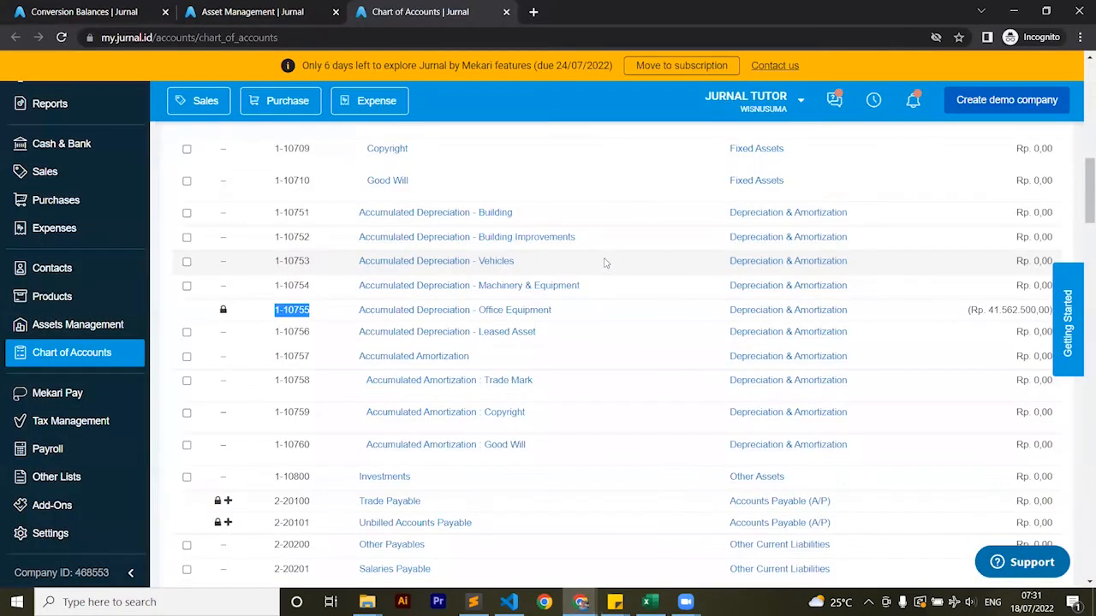
key(ctrl+Tab)
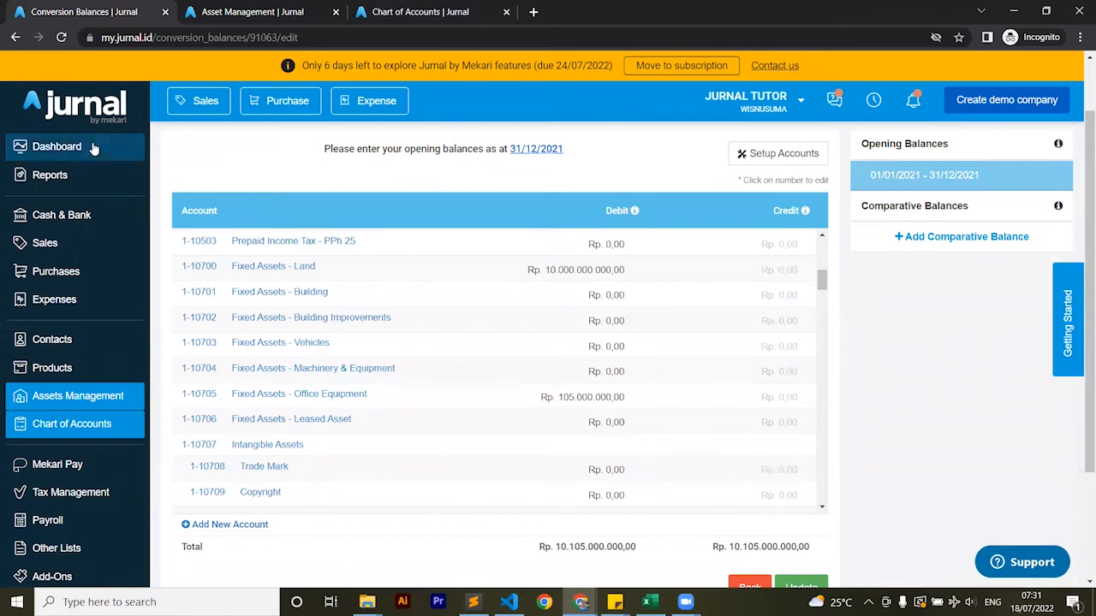
click(62, 176)
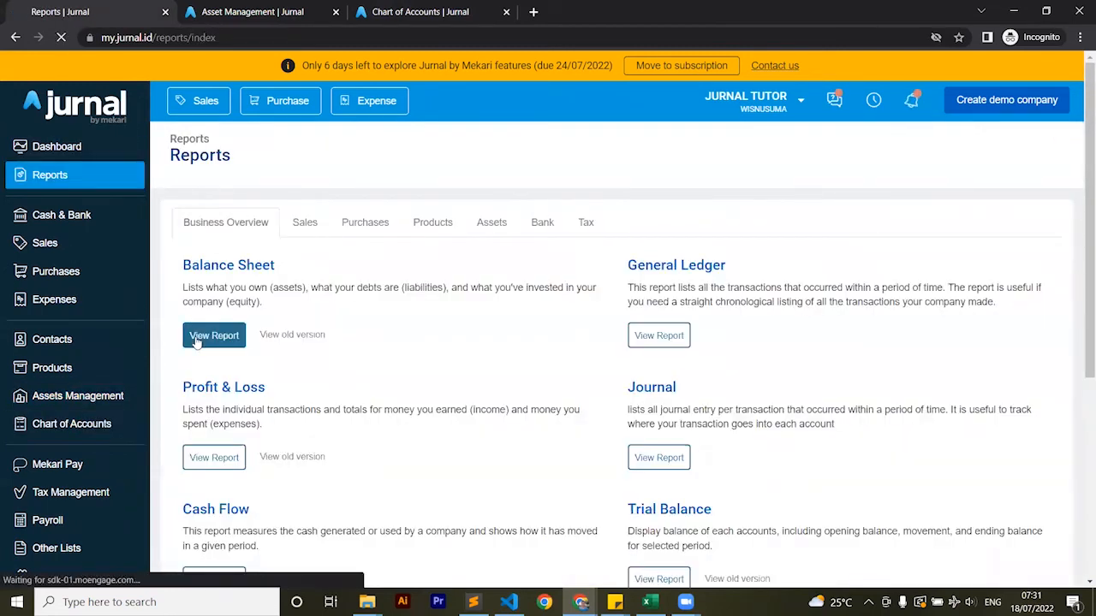
click(196, 337)
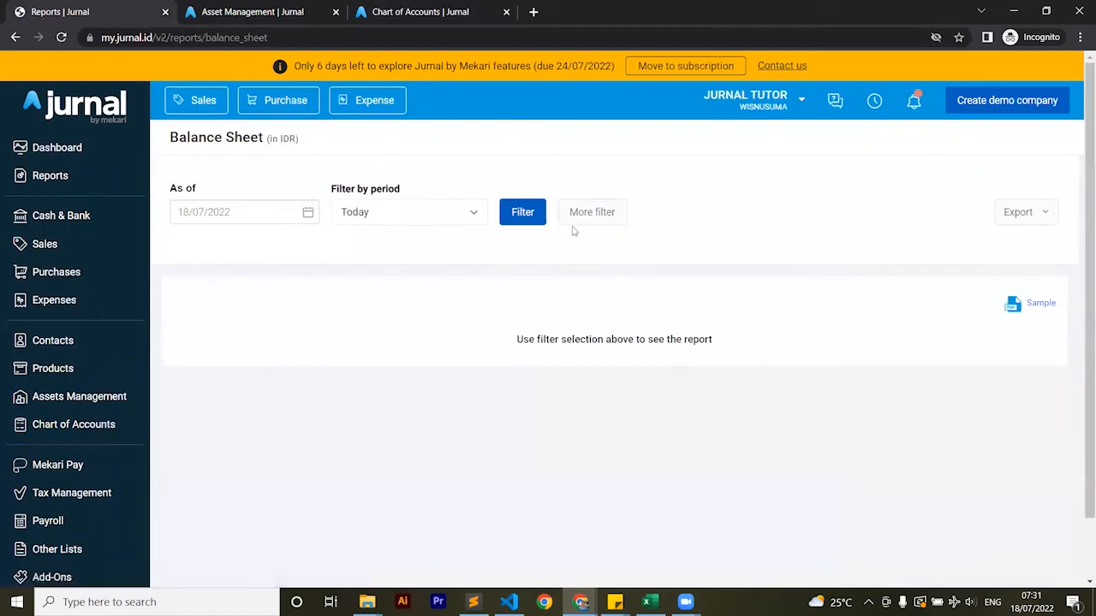
click(521, 211)
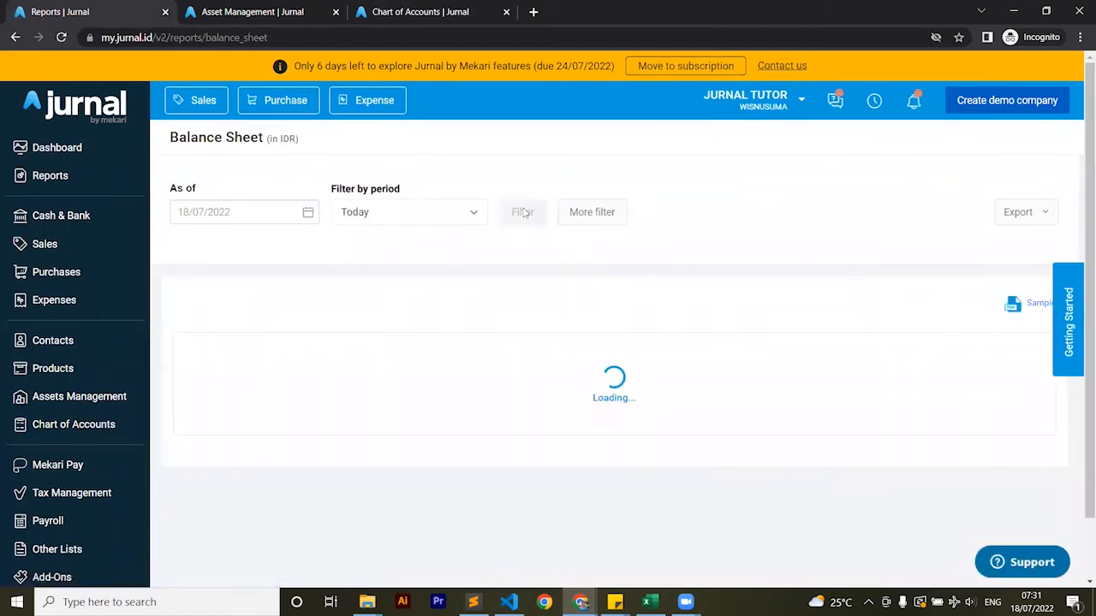
click(255, 11)
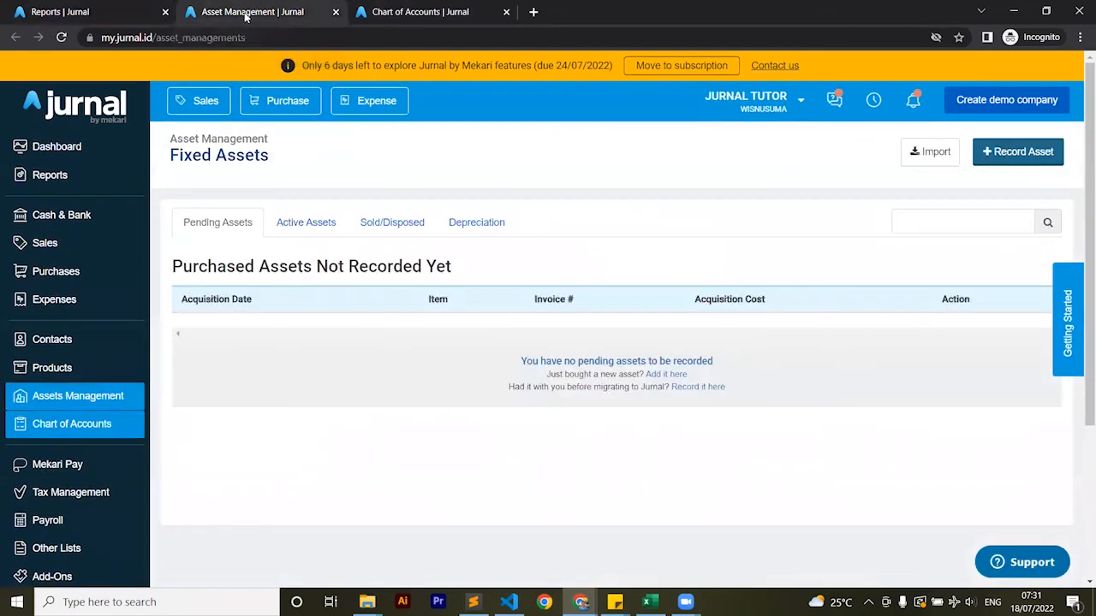
click(70, 177)
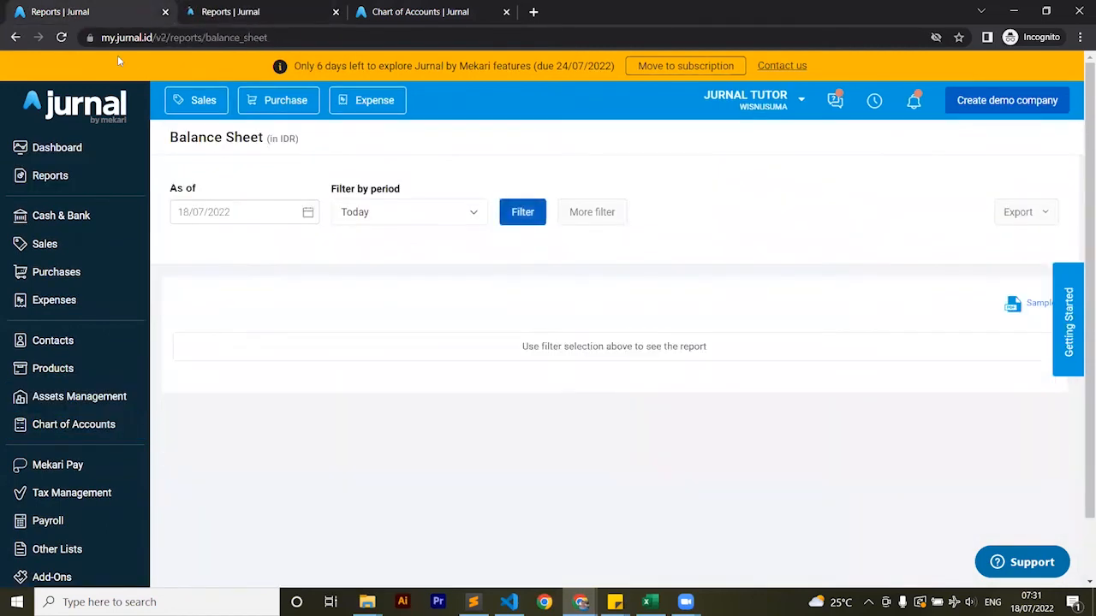
Run the Balance Sheet as of 31/12/2021 and review its fixed asset and accumulated depreciation balances
click(248, 214)
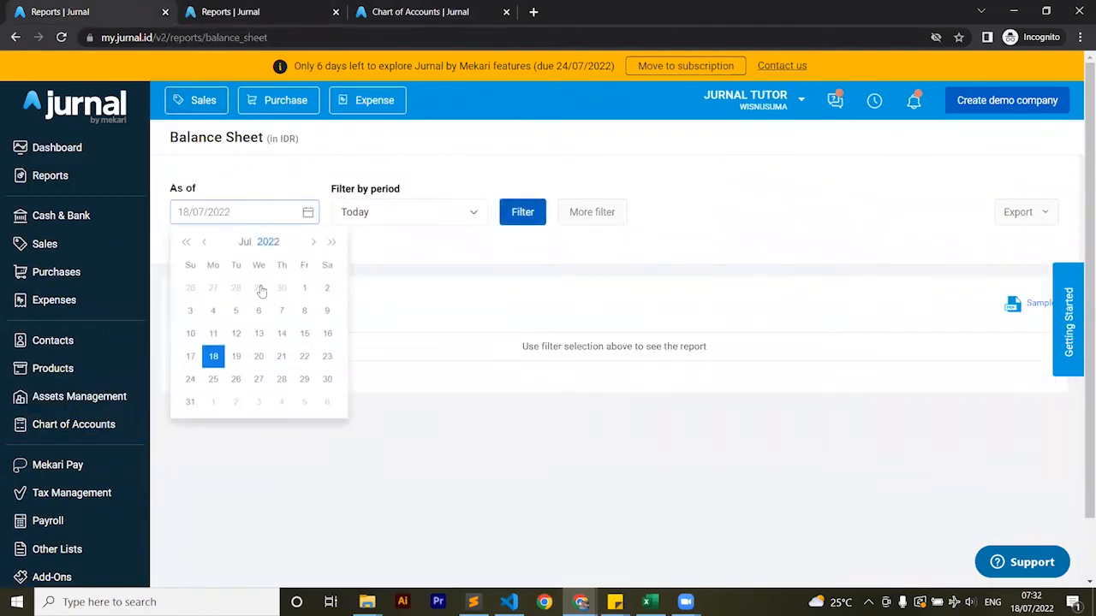
click(257, 243)
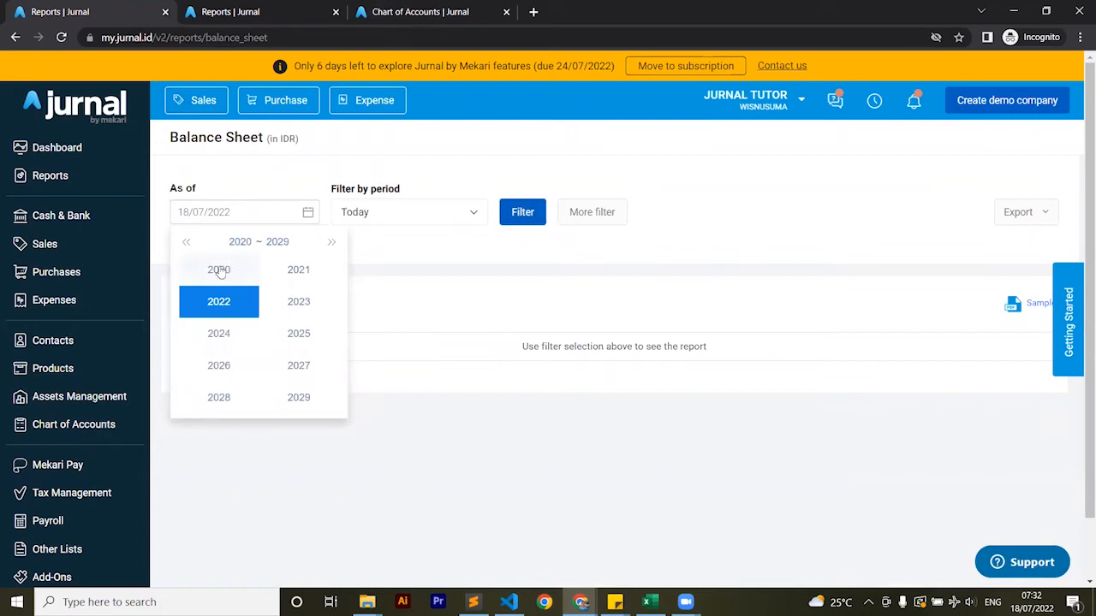
click(234, 303)
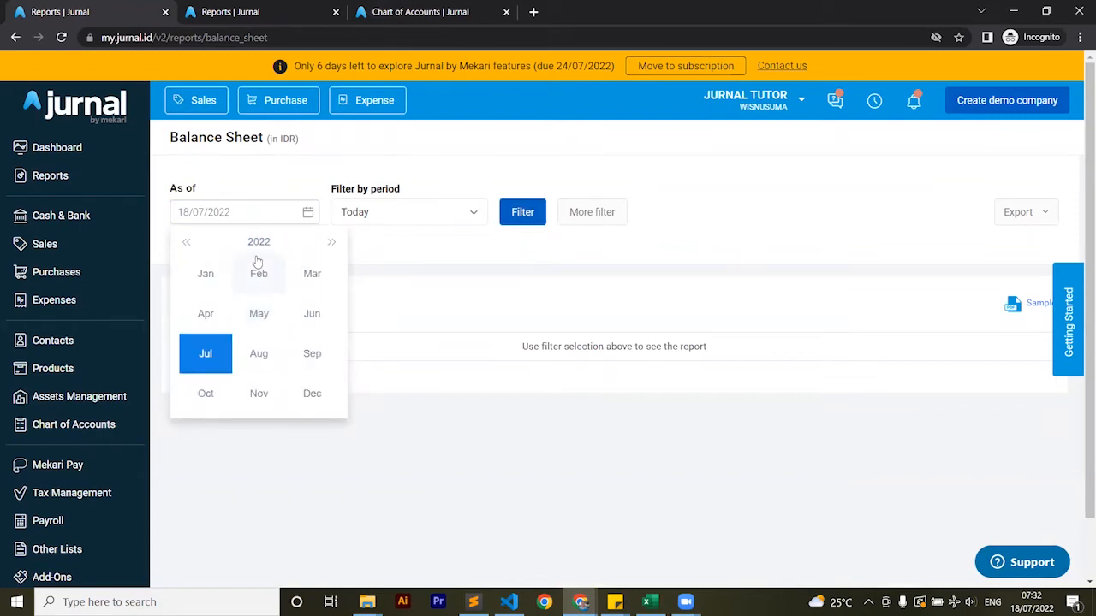
click(207, 278)
click(305, 290)
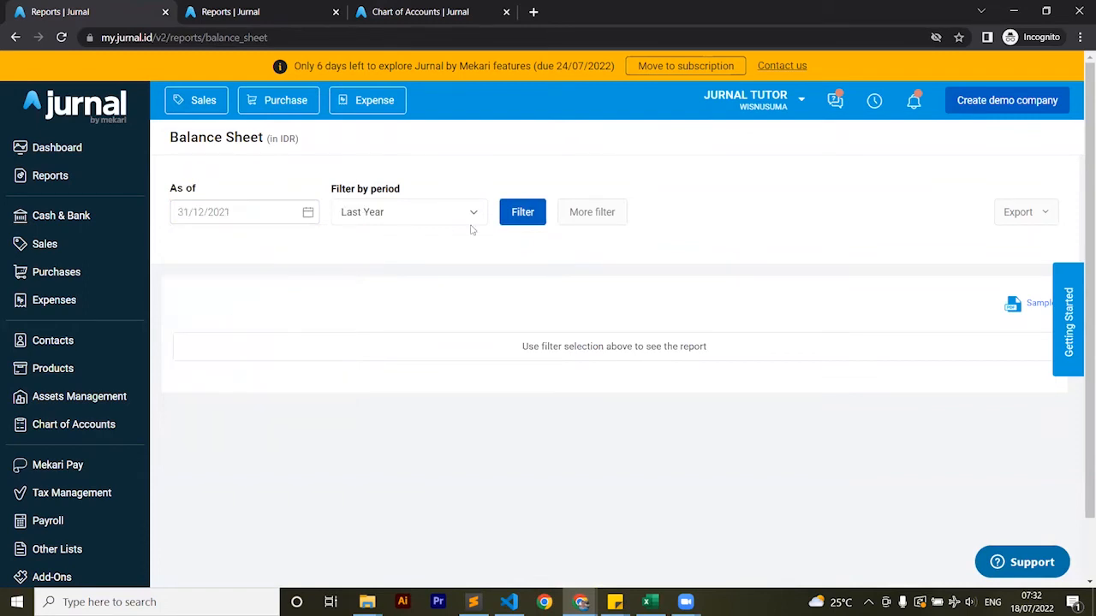
click(524, 214)
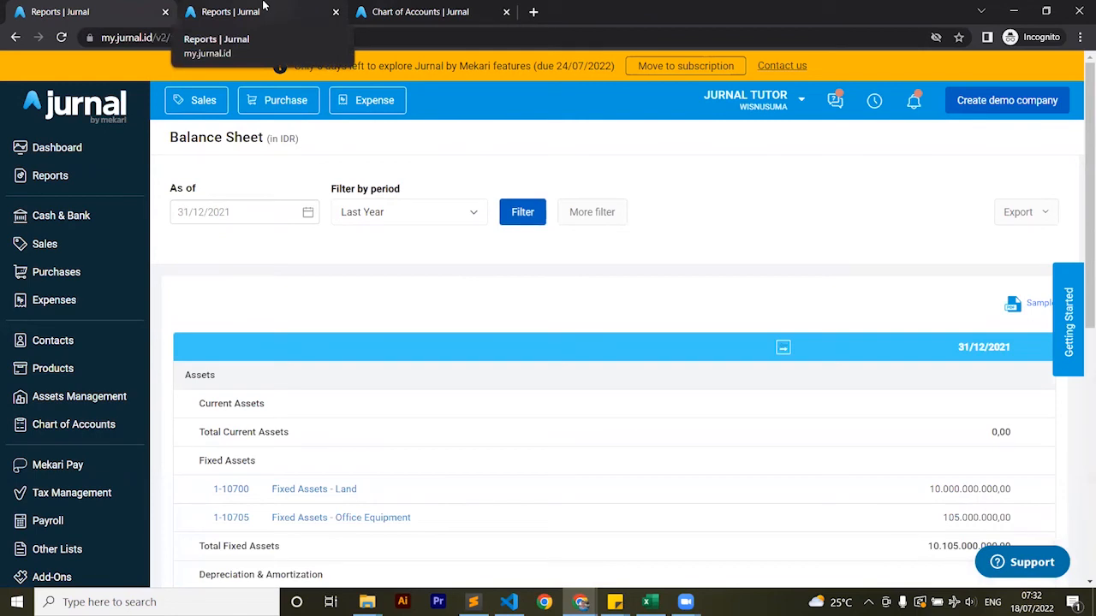
scroll(516, 318, down, 3)
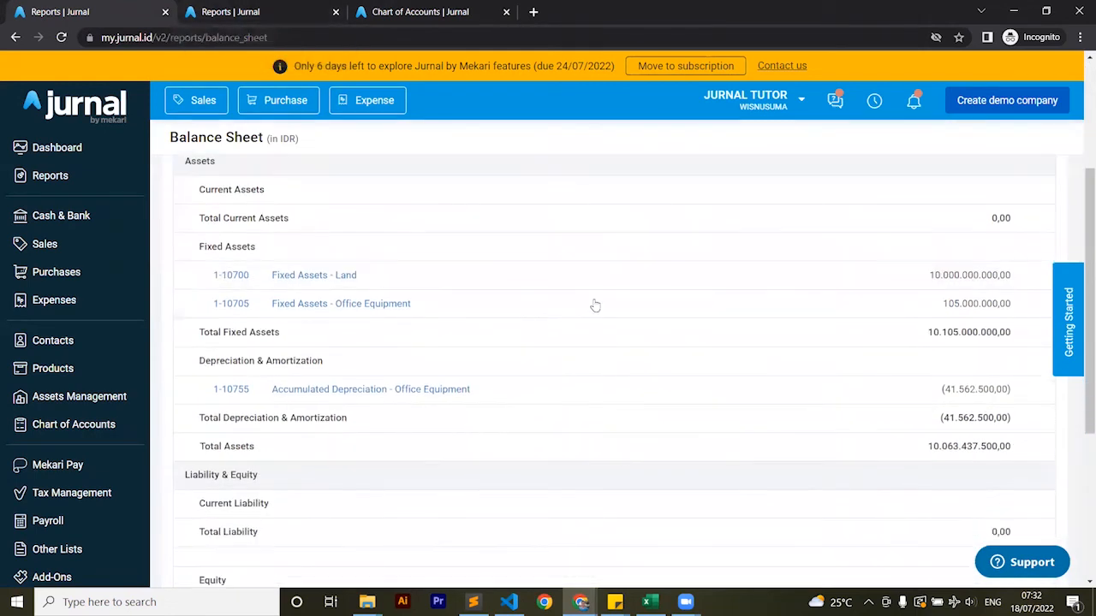
Open the Fixed Asset Summary from the asset reports on the other Reports page and run it
click(236, 7)
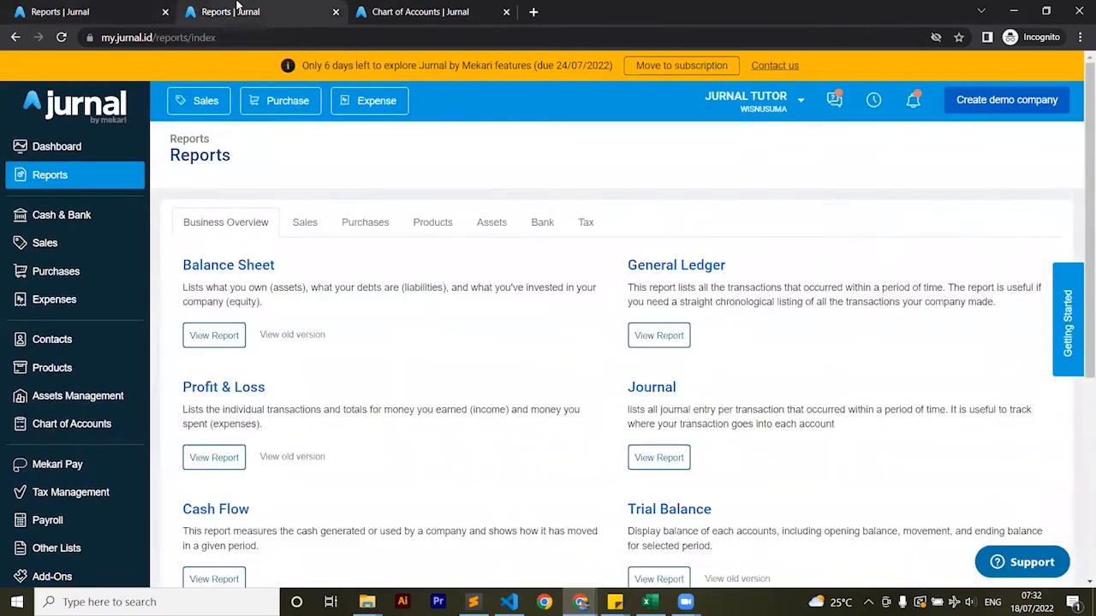
click(477, 225)
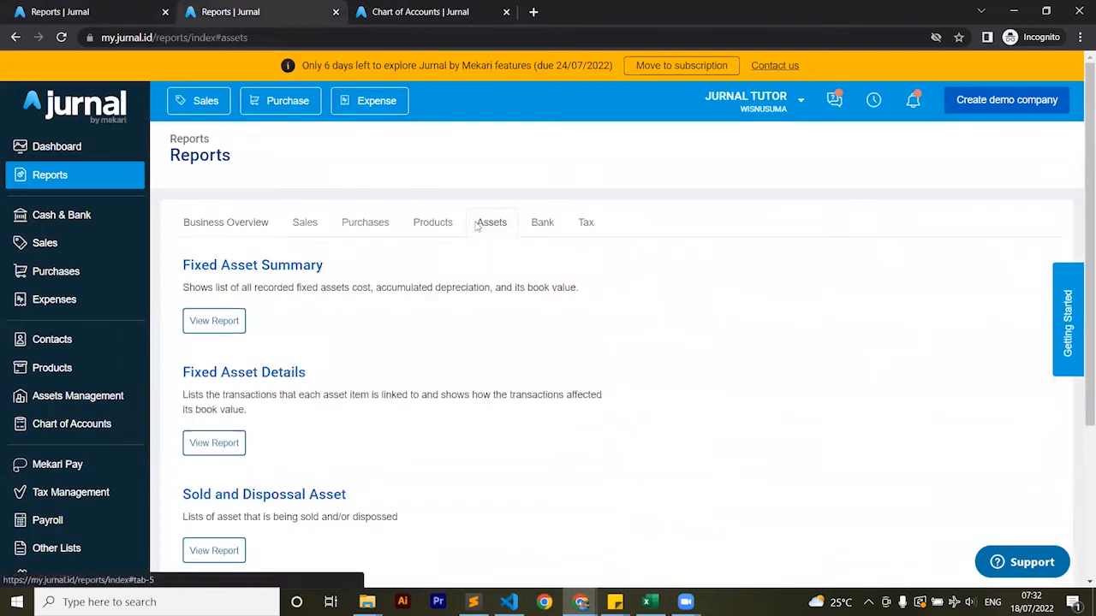
click(208, 321)
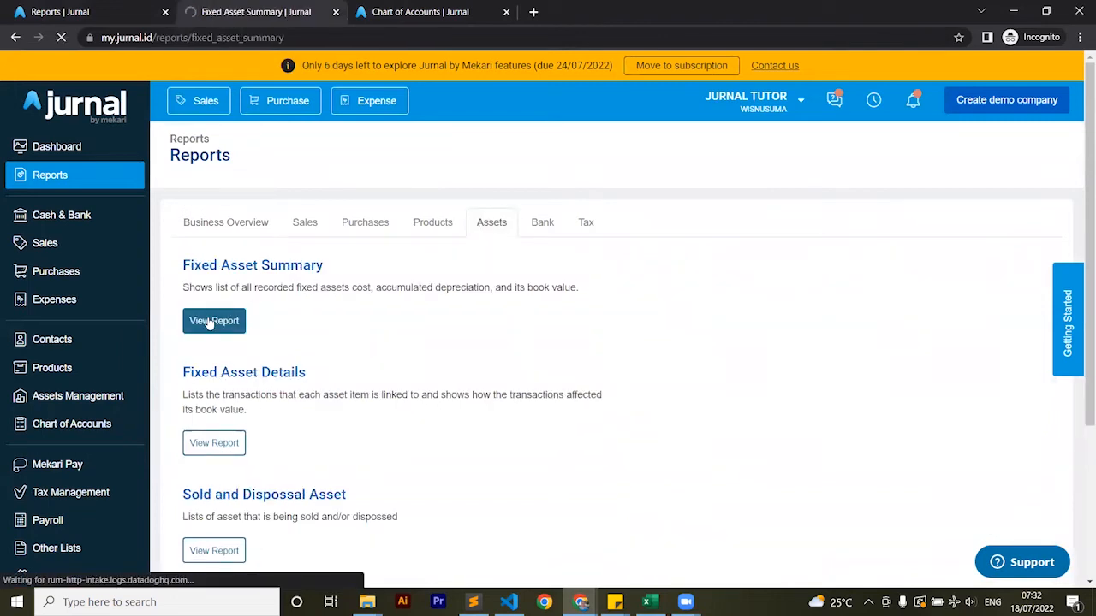
click(396, 199)
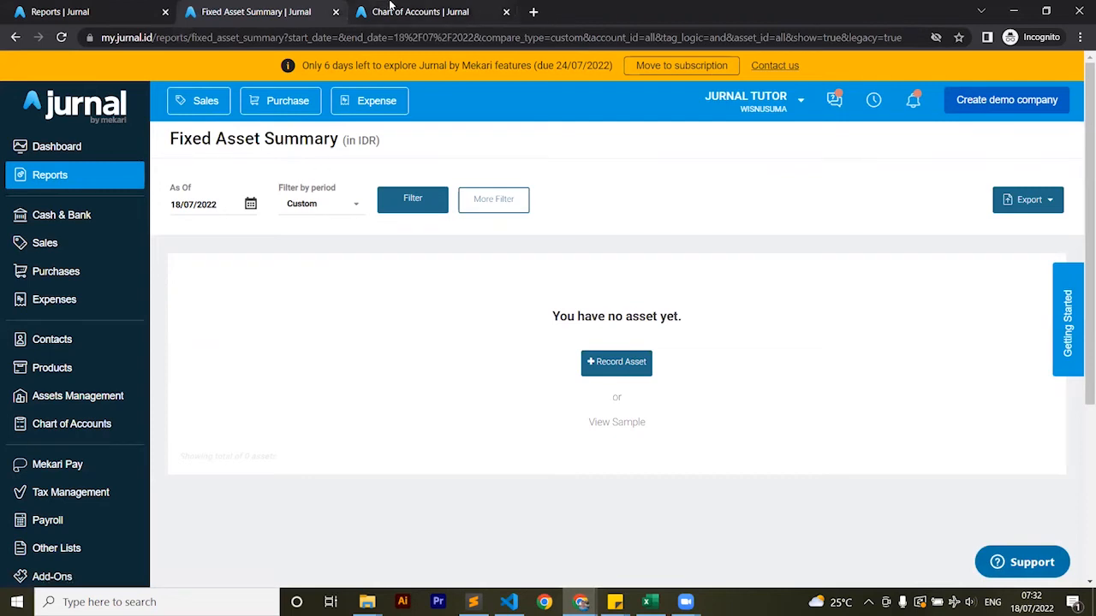
Go from the Chart of Accounts page to Assets Management and open the asset import dialog
click(383, 11)
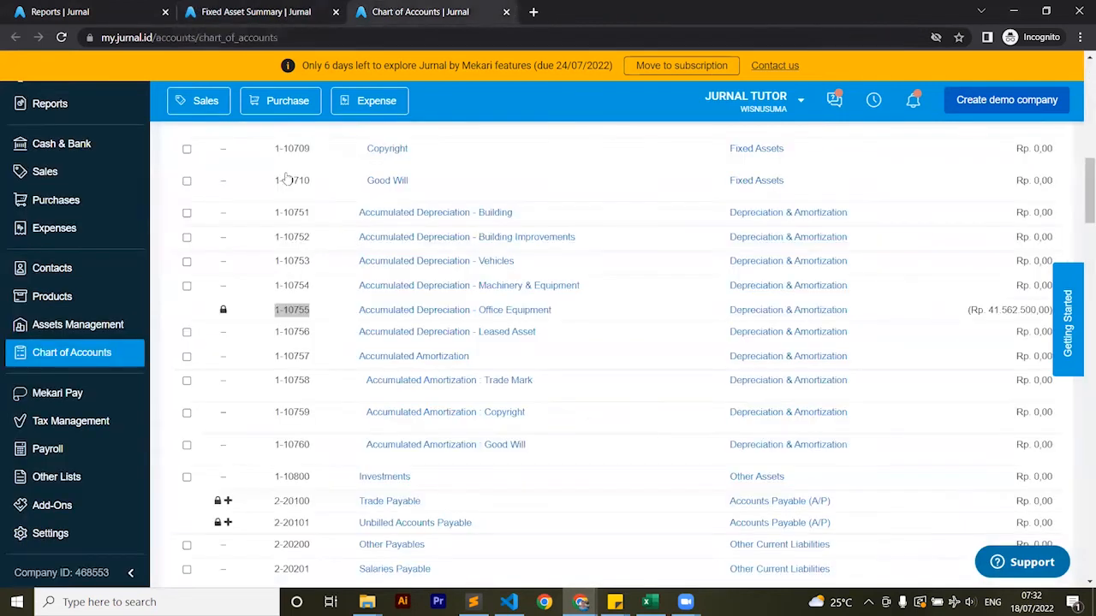
click(42, 332)
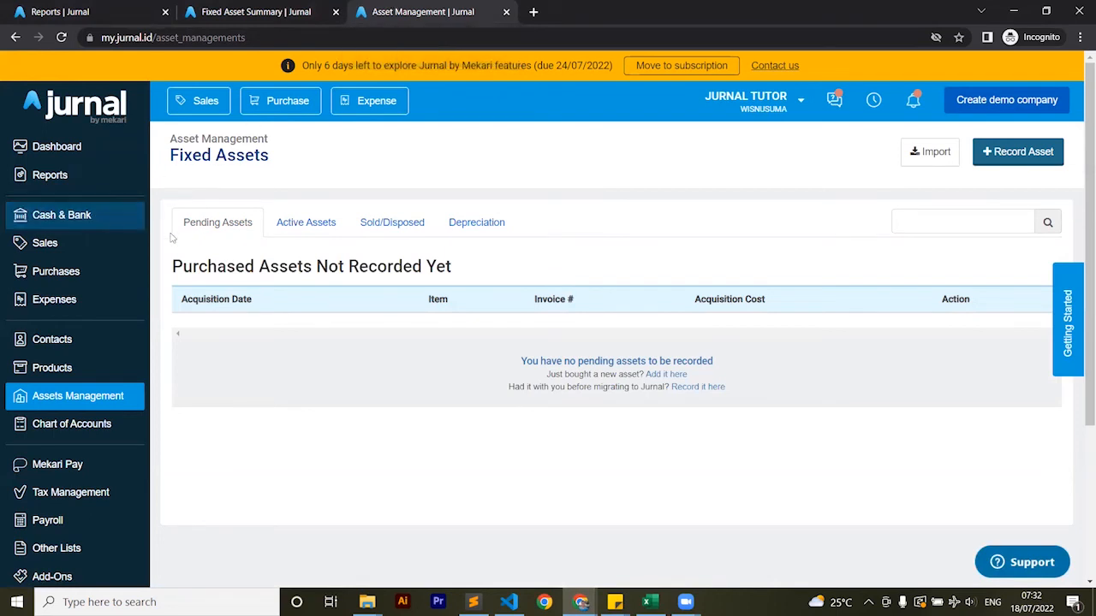
right_click(76, 272)
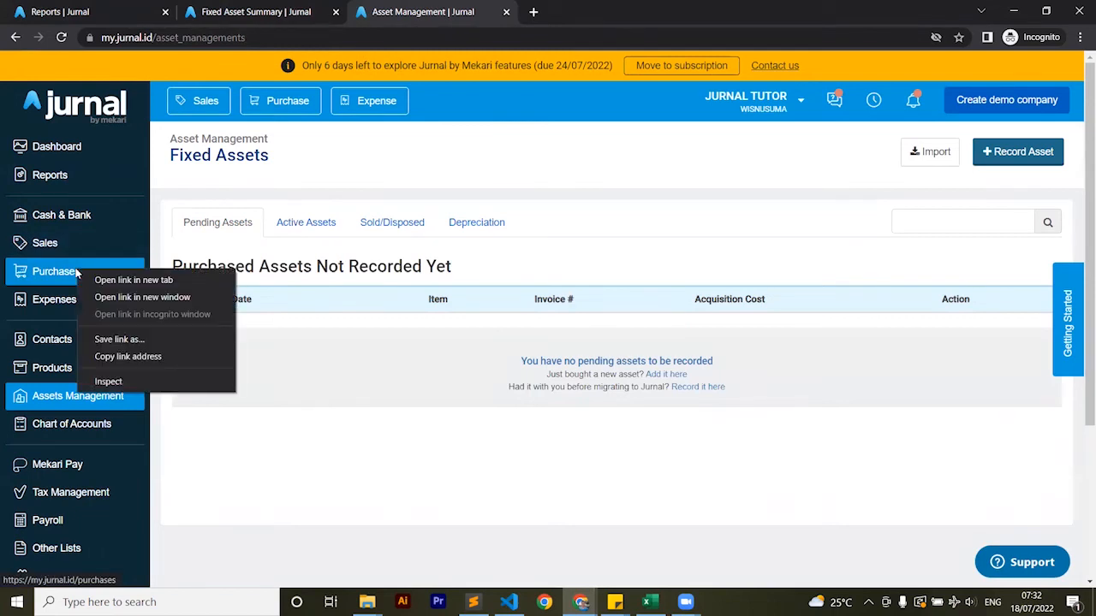
click(472, 126)
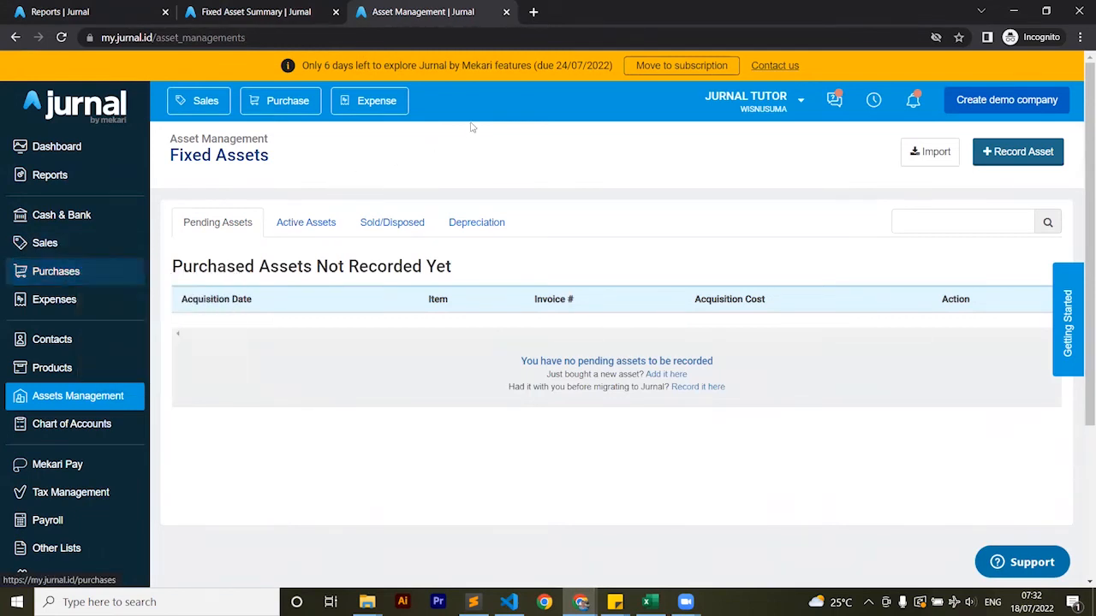
click(928, 154)
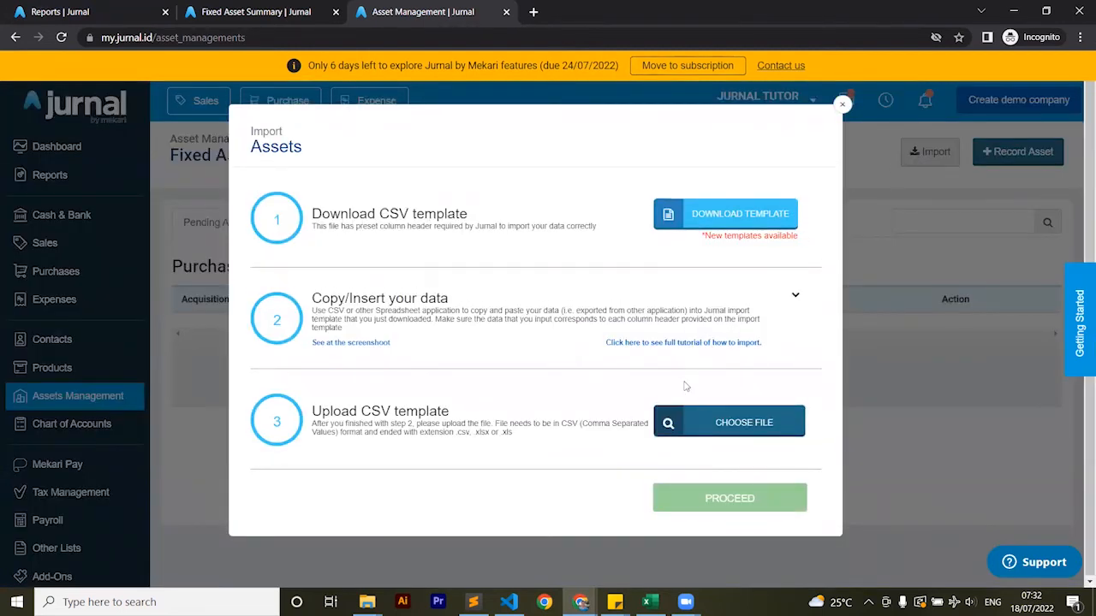
Upload asset-import-template.xlsx, import the validated asset rows, and finish the import
click(707, 422)
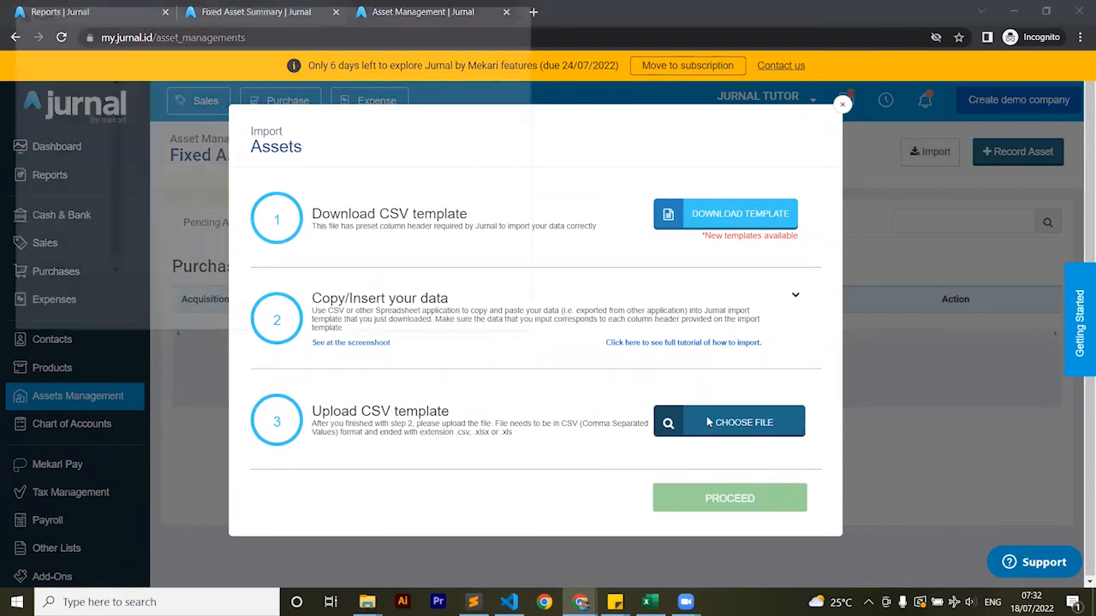
double_click(162, 147)
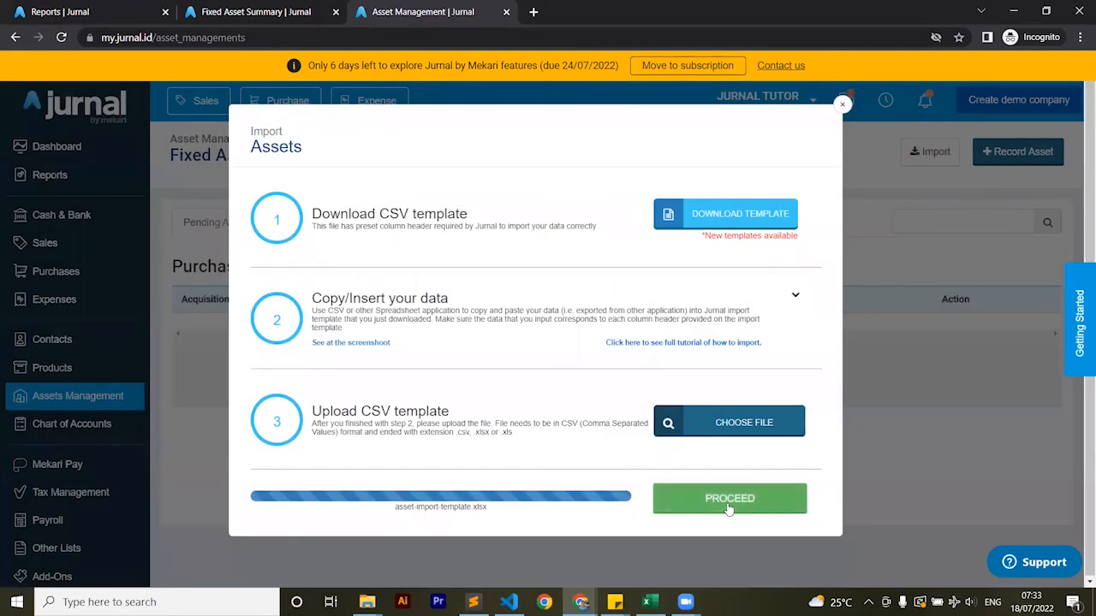
click(728, 505)
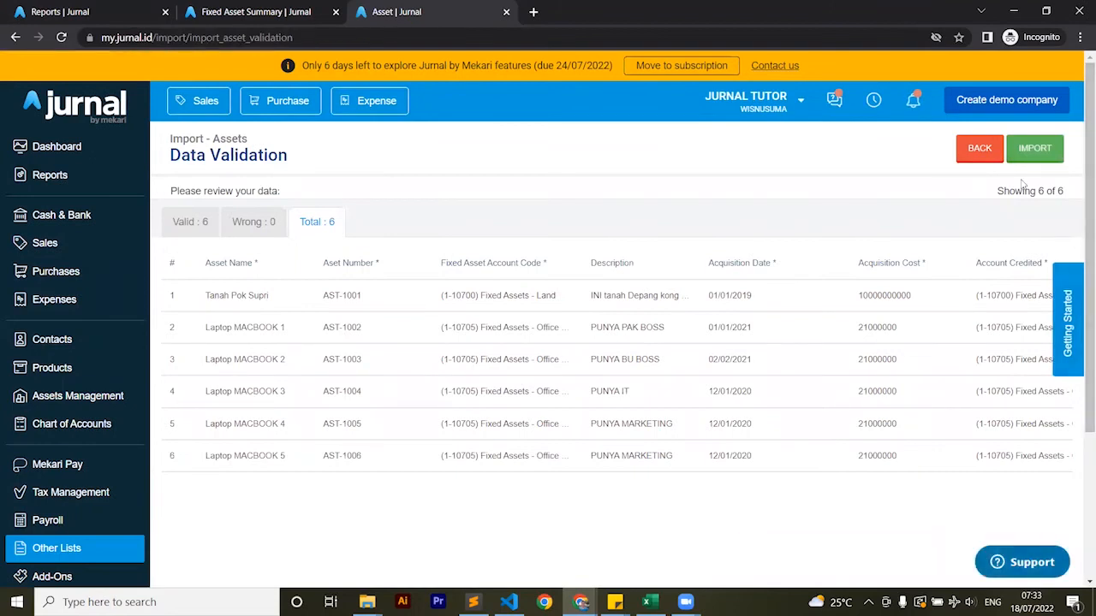
click(1021, 149)
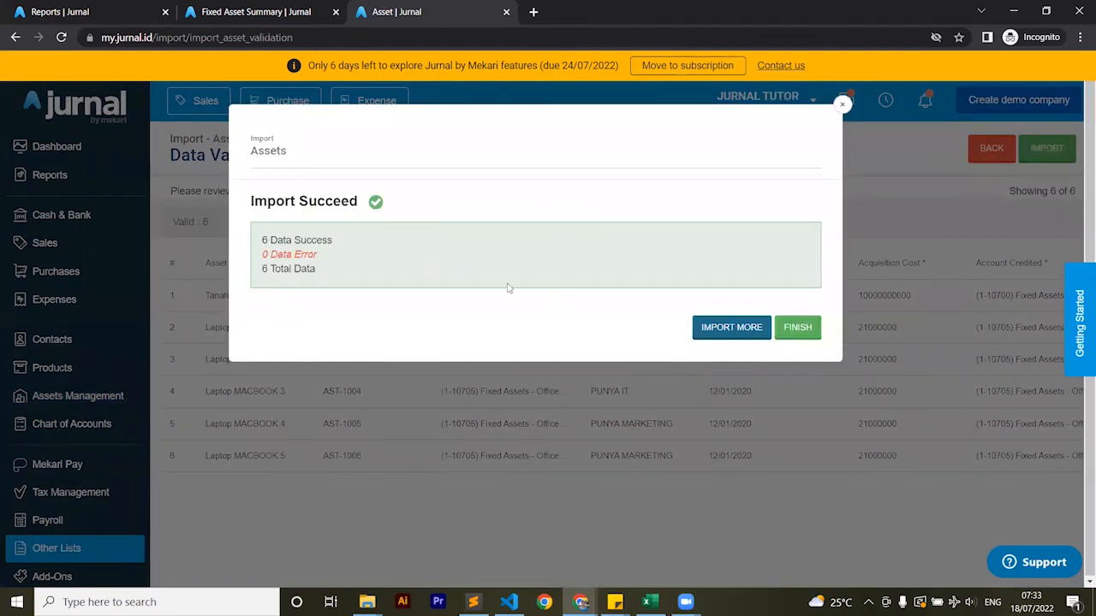
click(798, 328)
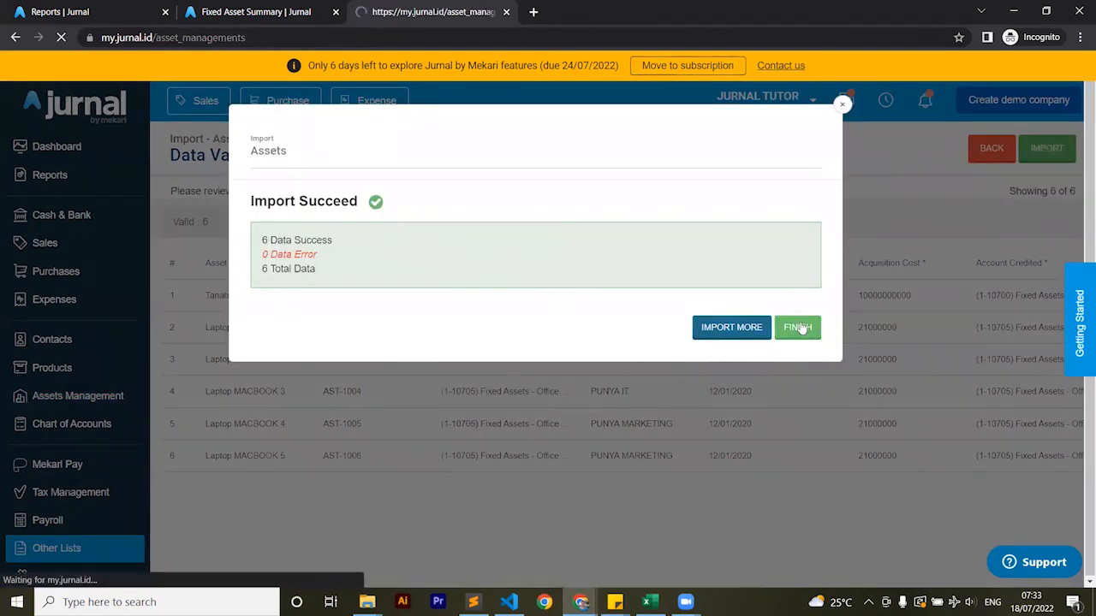
Refresh the already open Fixed Asset Summary and rerun it for Last Year, as of 31/12/2021
click(285, 9)
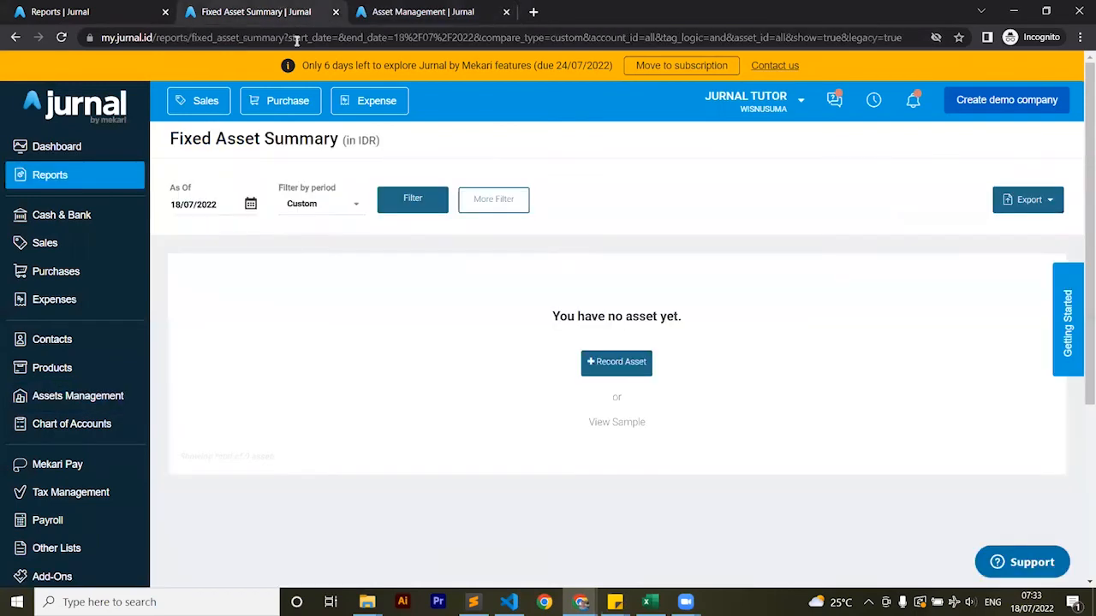
click(415, 205)
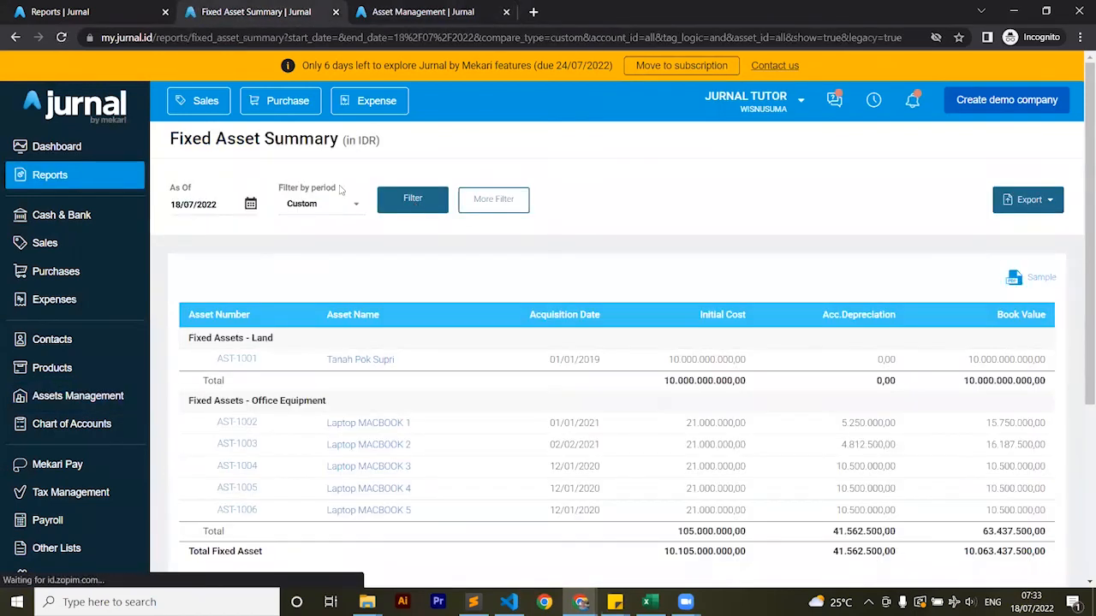
click(295, 203)
scroll(325, 252, down, 3)
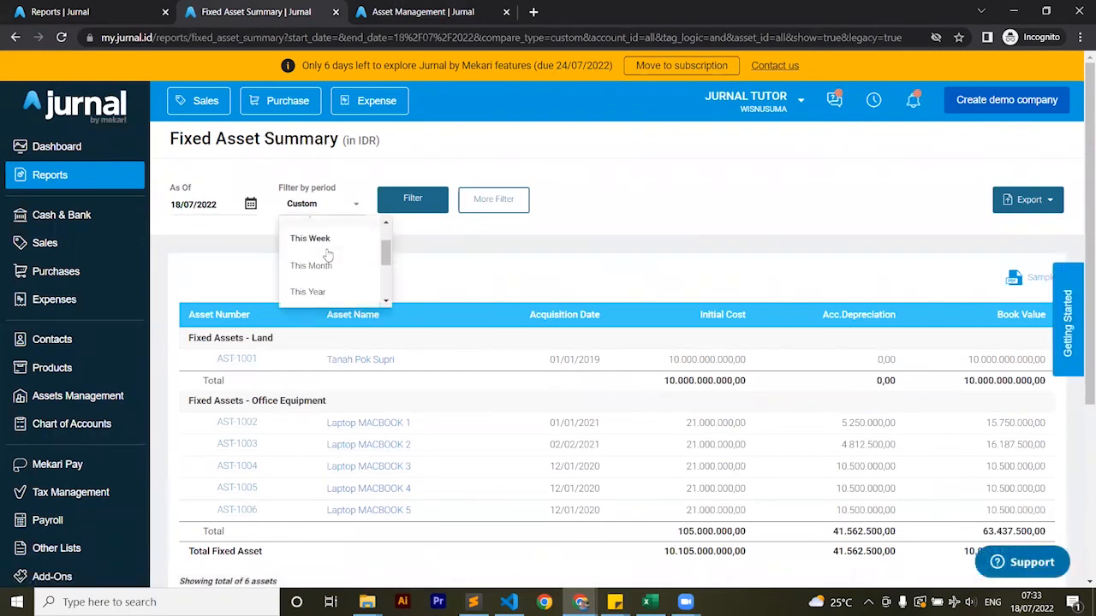
click(315, 291)
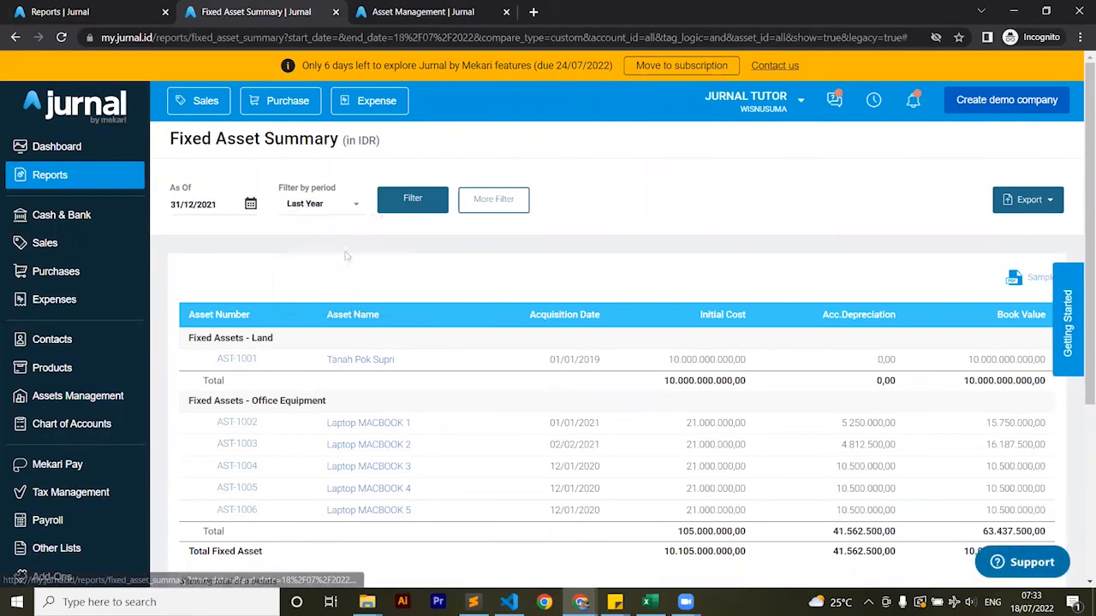
click(419, 198)
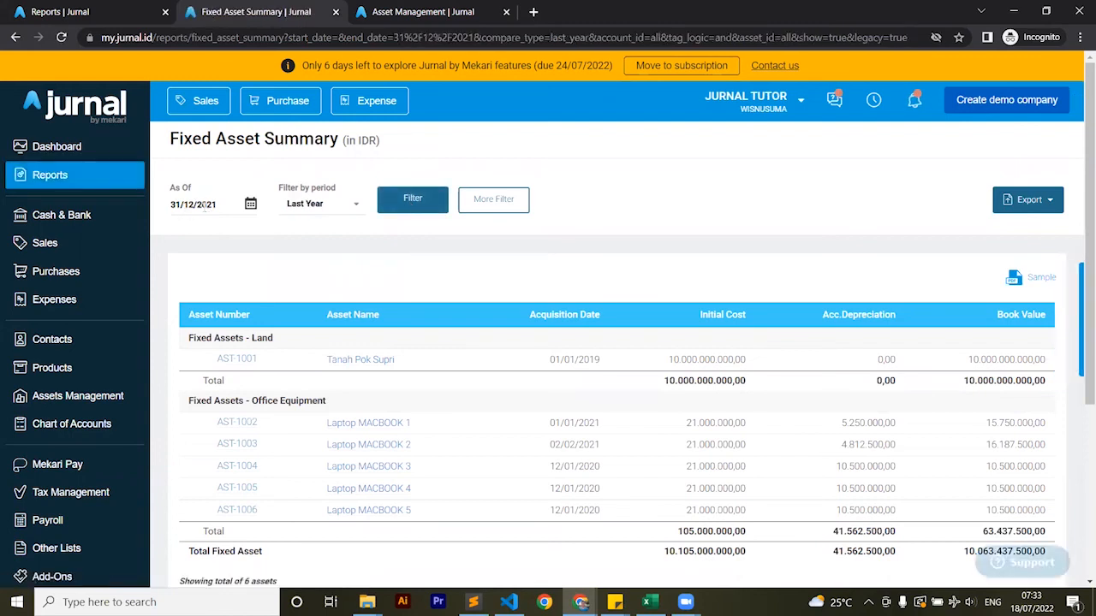
Compare the Fixed Asset Summary's cost, accumulated depreciation and book value totals with the Balance Sheet
scroll(489, 299, down, 2)
scroll(762, 360, up, 1)
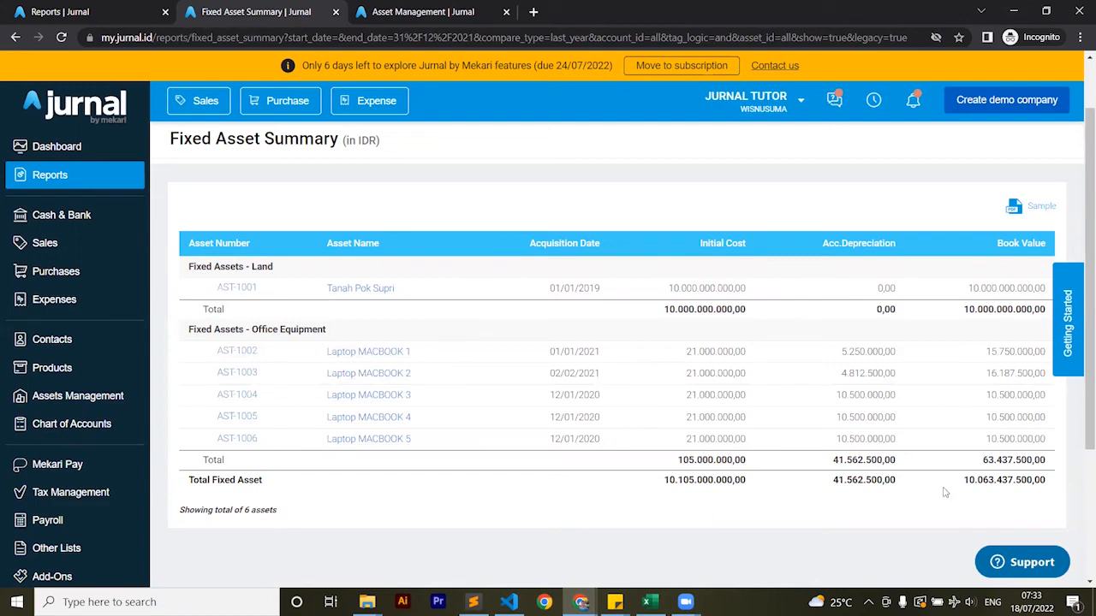
click(109, 7)
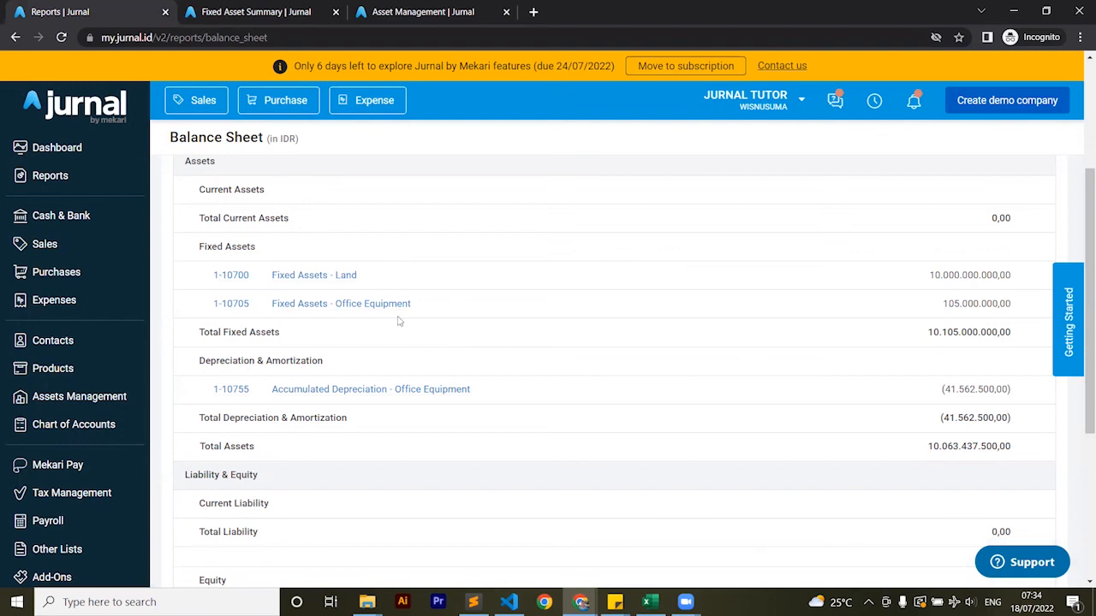
click(239, 8)
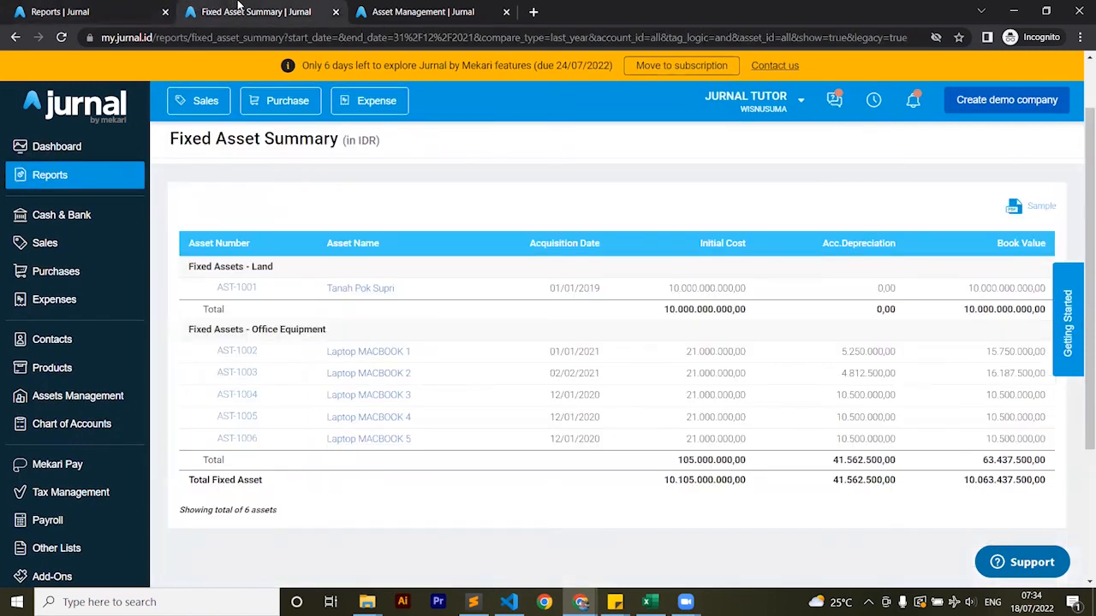